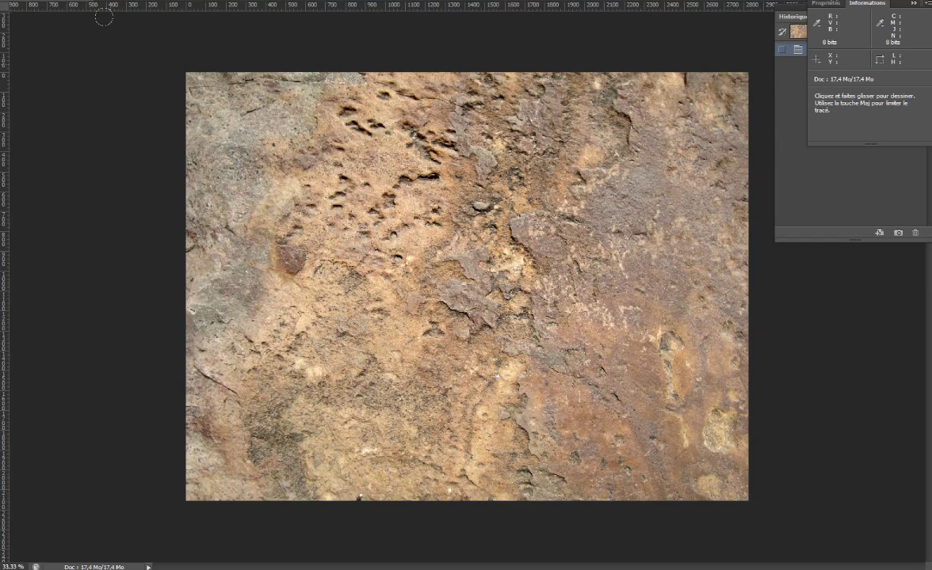
Resize the rock image to 2048 × 2048 pixels with proportions unlinked.
{"action": "key", "text": "alt+i"}
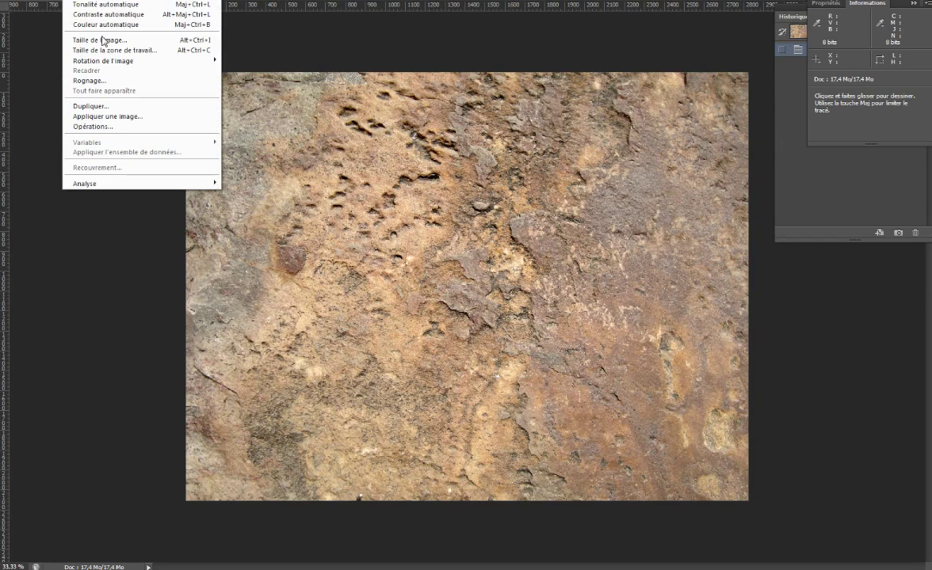
{"action": "left_click", "coordinate": [102, 40]}
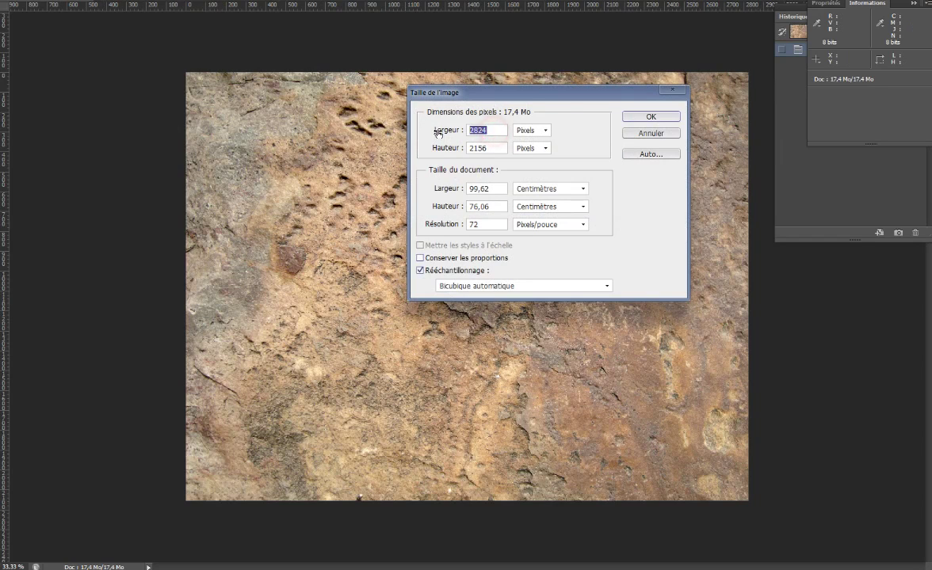
{"action": "type", "text": "2048"}
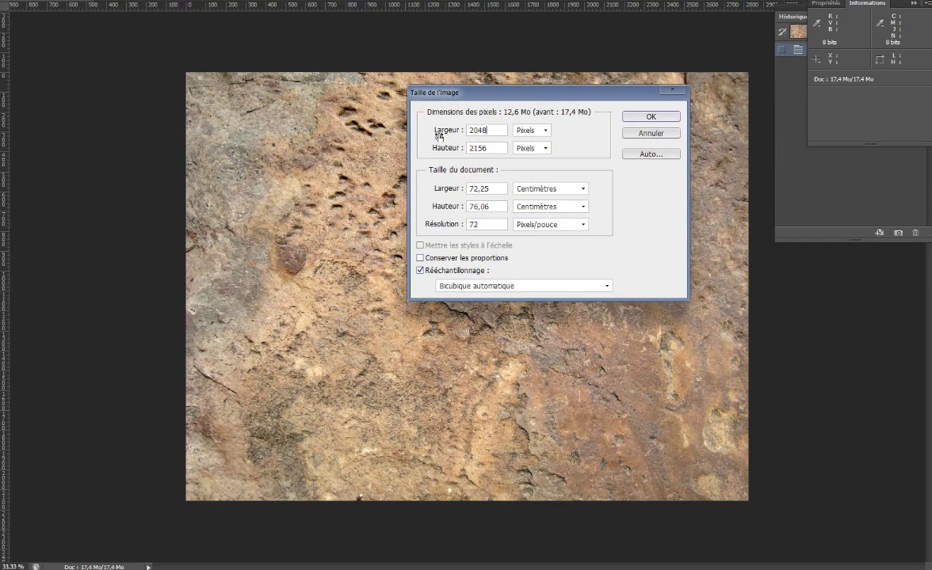
{"action": "key", "text": "Tab"}
{"action": "type", "text": "204"}
{"action": "type", "text": "8"}
{"action": "left_click", "coordinate": [638, 119]}
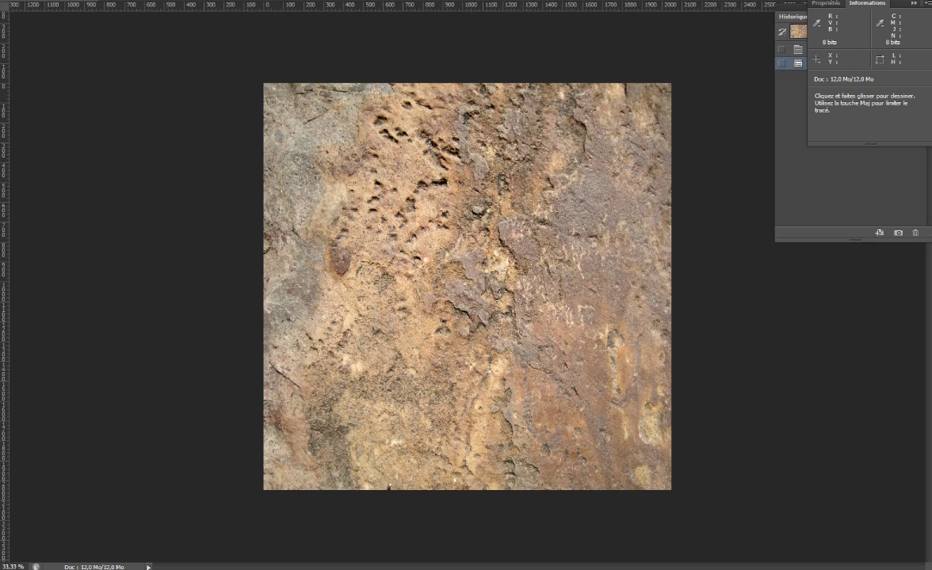
{"action": "left_click", "coordinate": [208, 0]}
Apply an Offset of 1024 px horizontally and vertically with wrap-around.
{"action": "left_click", "coordinate": [277, 150]}
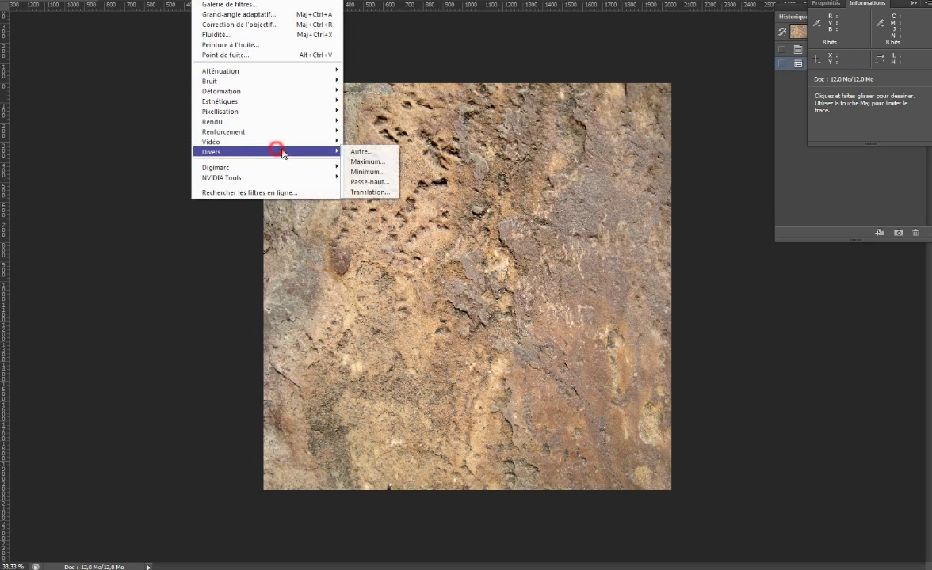
{"action": "left_click", "coordinate": [368, 192]}
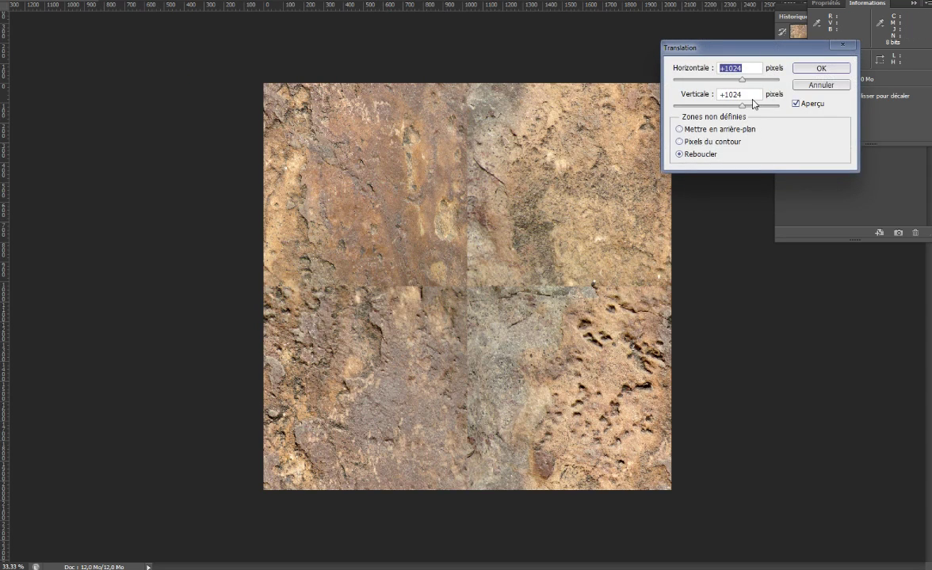
{"action": "type", "text": "1024"}
{"action": "key", "text": "Tab"}
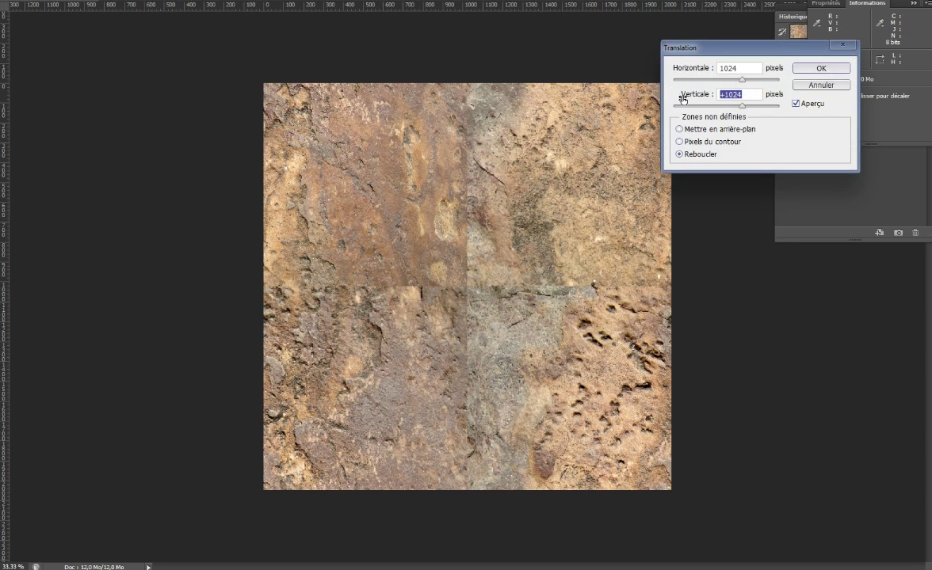
{"action": "type", "text": "1024"}
{"action": "left_click", "coordinate": [822, 70]}
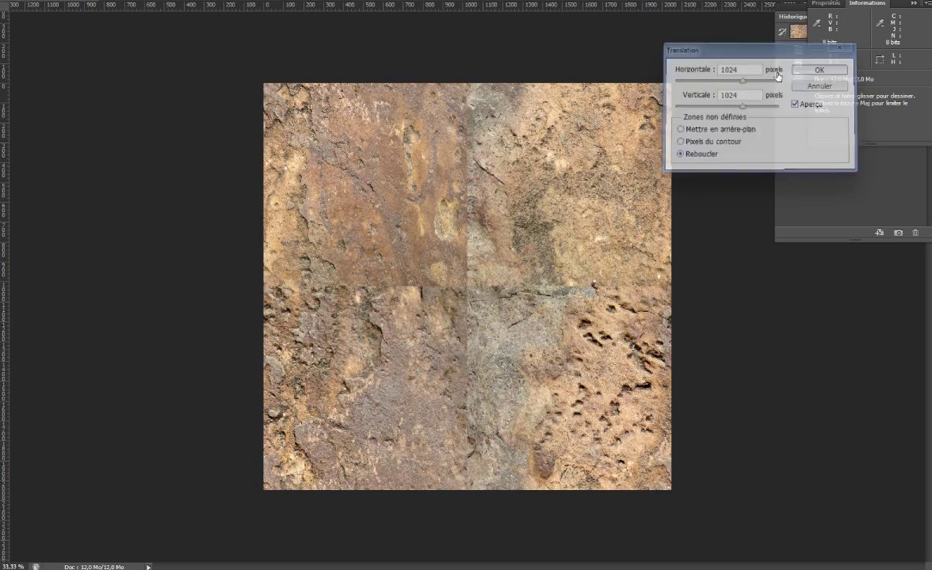
Fit the whole texture in the window and switch to the Spot Healing Brush.
{"action": "right_click", "coordinate": [271, 202]}
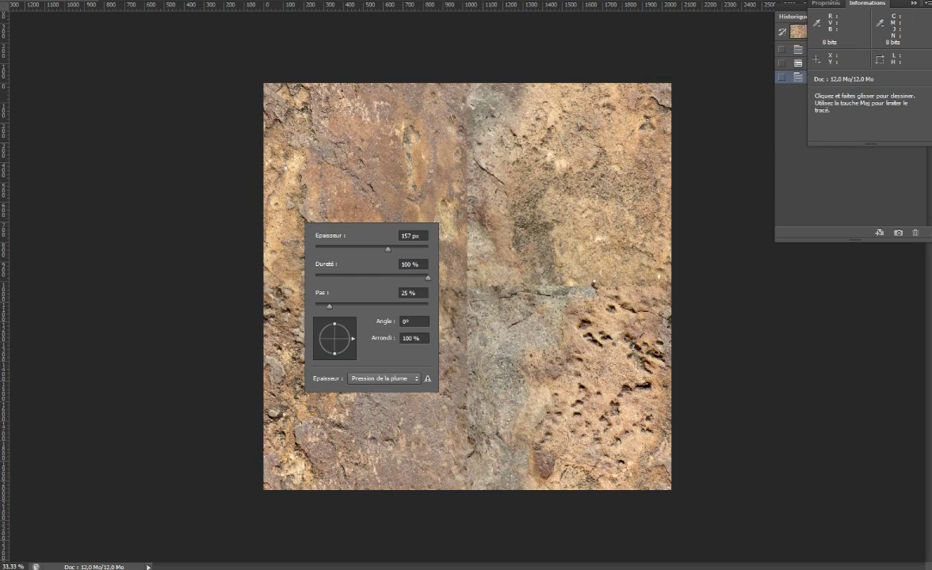
{"action": "key", "text": "Escape"}
{"action": "key", "text": "z"}
{"action": "right_click", "coordinate": [307, 187]}
{"action": "left_click", "coordinate": [333, 194]}
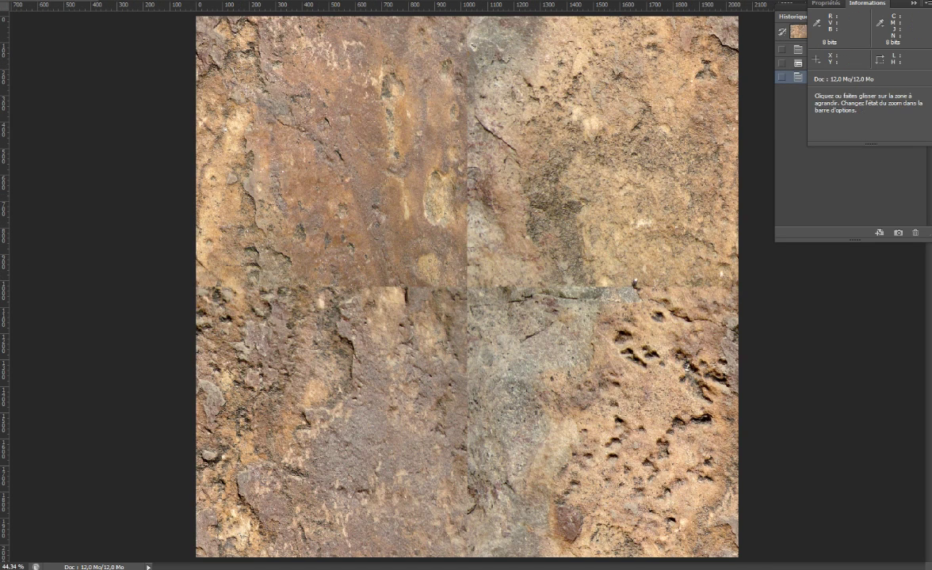
{"action": "left_click", "coordinate": [3, 106]}
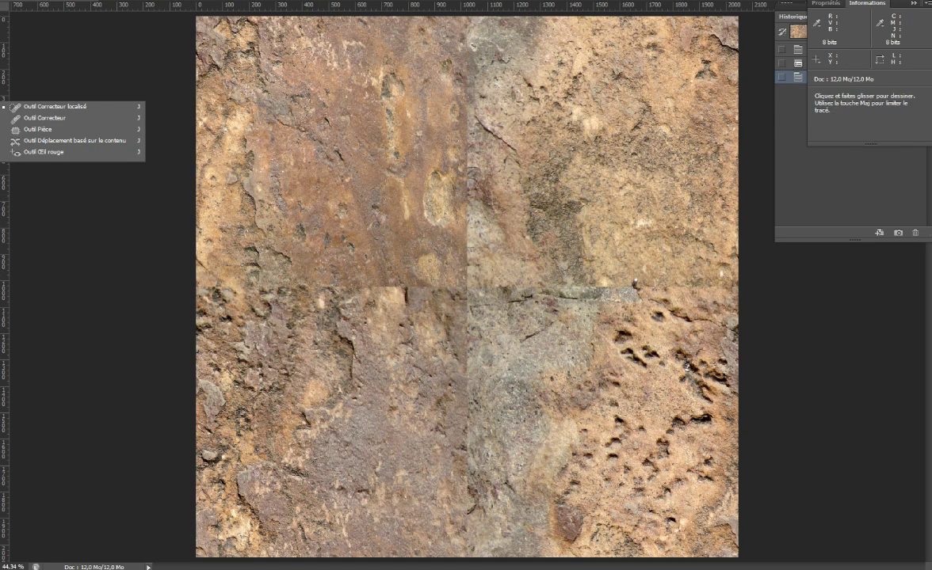
{"action": "left_click", "coordinate": [34, 111]}
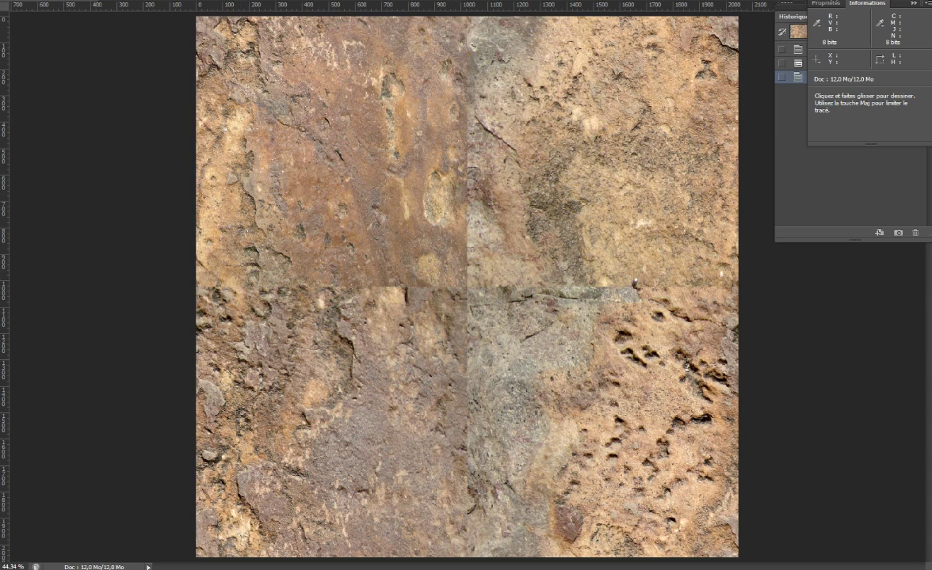
Select all, apply a Border selection, then invert it to leave out the edges.
{"action": "key", "text": "alt+s"}
{"action": "key", "text": "ctrl+a"}
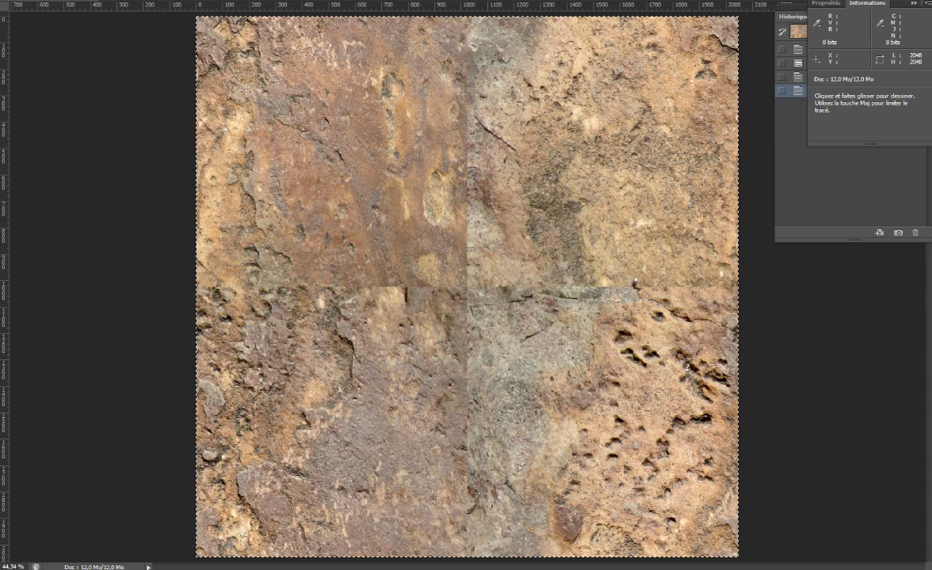
{"action": "key", "text": "alt+s"}
{"action": "left_click", "coordinate": [341, 76]}
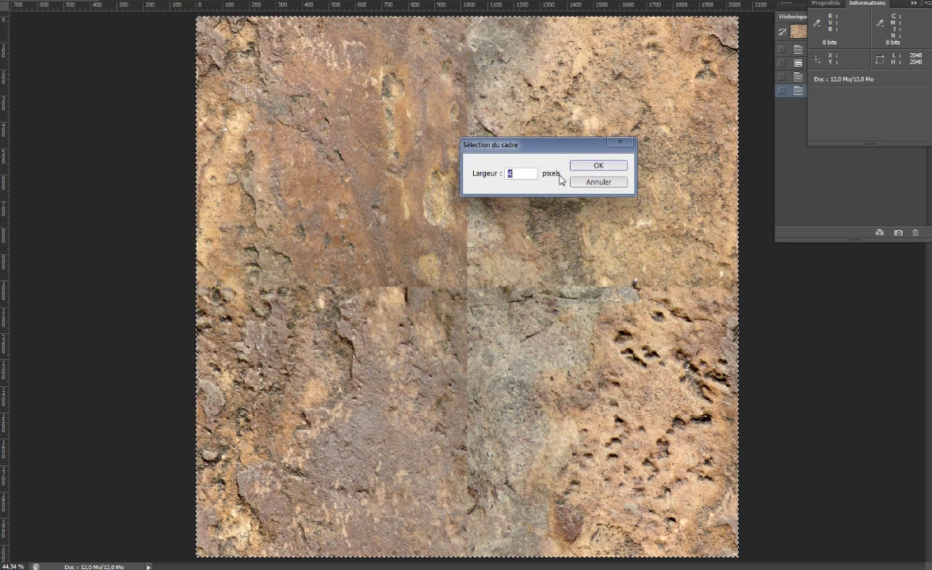
{"action": "left_click", "coordinate": [588, 165]}
{"action": "key", "text": "alt+s"}
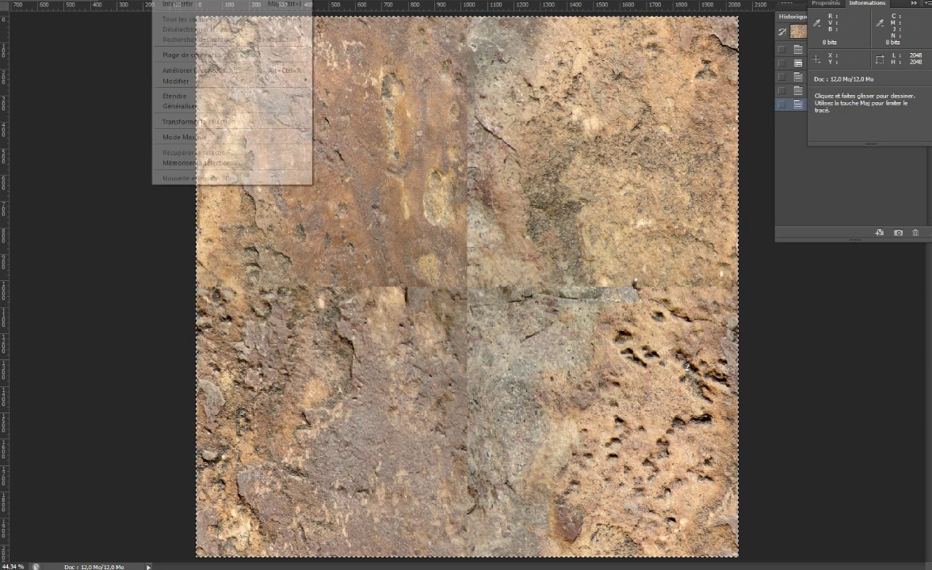
{"action": "left_click", "coordinate": [182, 5]}
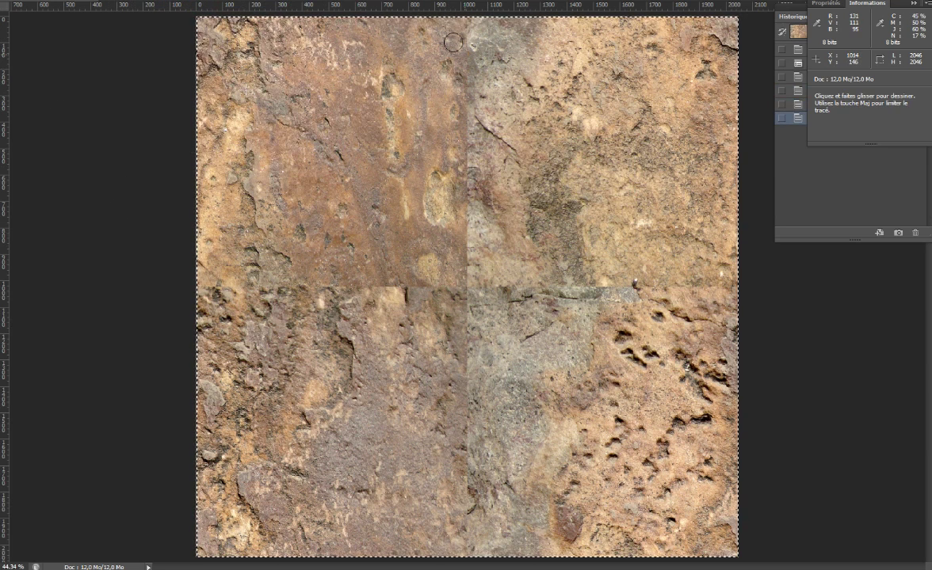
Paint spot-healing strokes along the vertical and horizontal seams through the centre.
{"action": "mouse_move", "coordinate": [469, 38]}
{"action": "left_mouse_down"}
{"action": "mouse_move", "coordinate": [465, 531]}
{"action": "mouse_move", "coordinate": [436, 525]}
{"action": "left_mouse_up"}
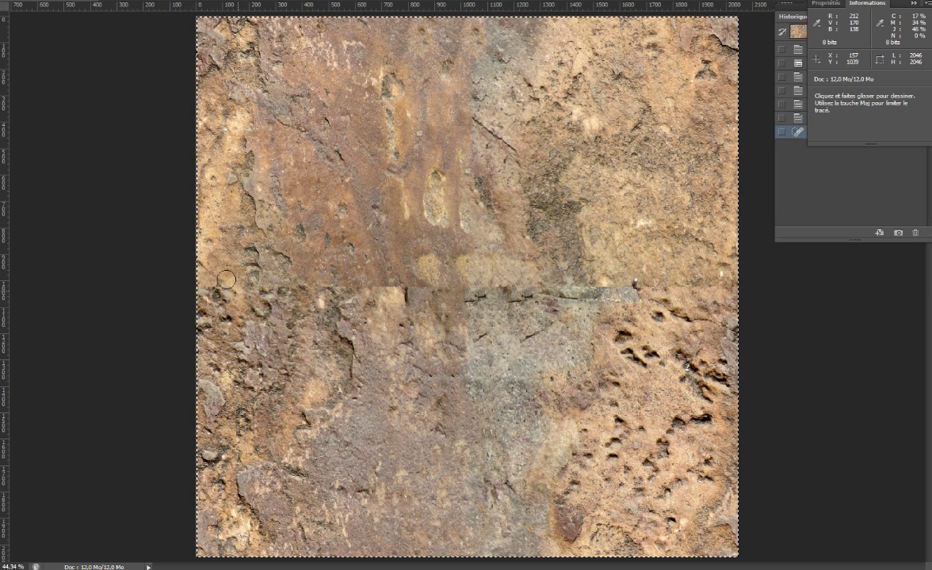
{"action": "mouse_move", "coordinate": [183, 280]}
{"action": "left_mouse_down"}
{"action": "mouse_move", "coordinate": [626, 294]}
{"action": "mouse_move", "coordinate": [673, 273]}
{"action": "mouse_move", "coordinate": [514, 273]}
{"action": "mouse_move", "coordinate": [408, 293]}
{"action": "left_mouse_up"}
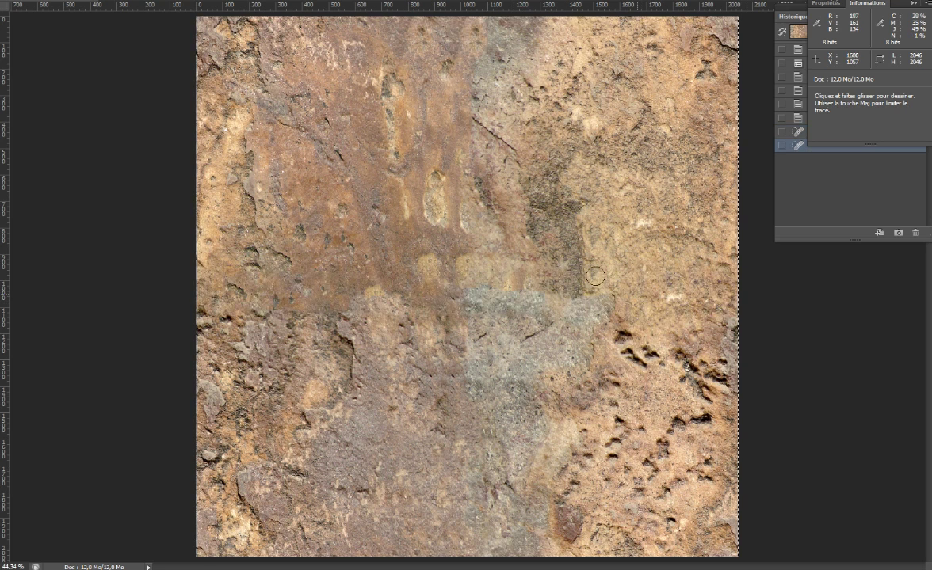
{"action": "left_click_drag", "start_coordinate": [411, 299], "coordinate": [545, 300]}
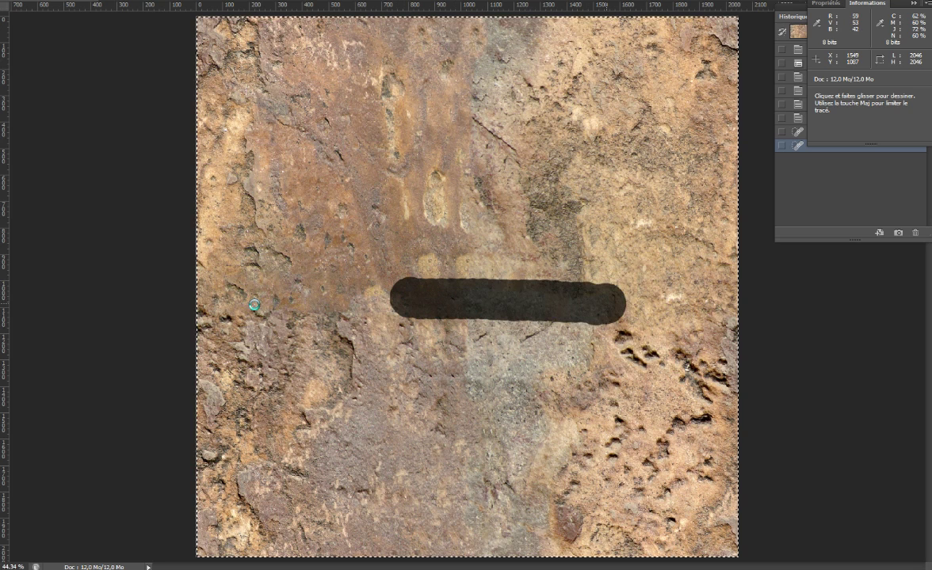
{"action": "left_click_drag", "start_coordinate": [231, 307], "coordinate": [428, 306]}
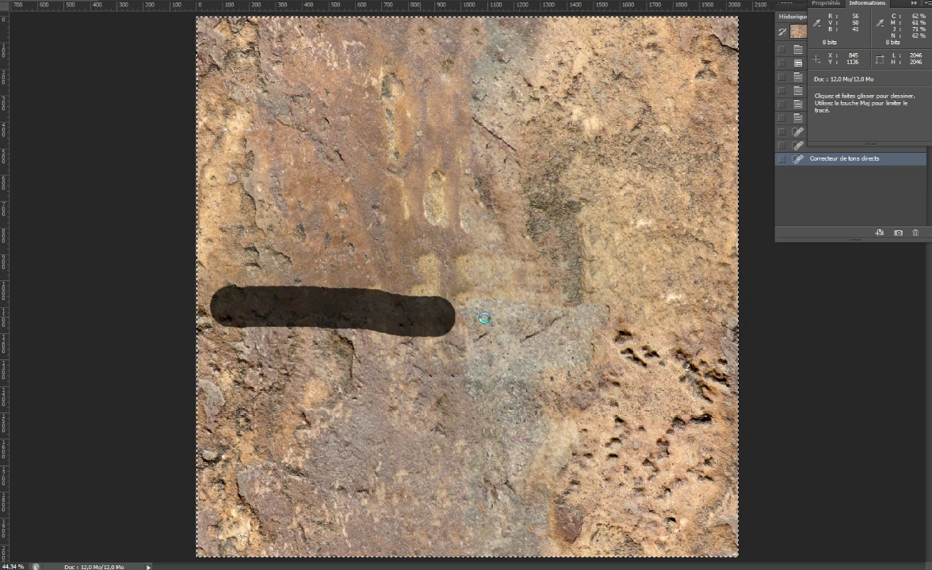
{"action": "mouse_move", "coordinate": [474, 52]}
{"action": "left_mouse_down"}
{"action": "mouse_move", "coordinate": [452, 151]}
{"action": "mouse_move", "coordinate": [494, 86]}
{"action": "left_mouse_up"}
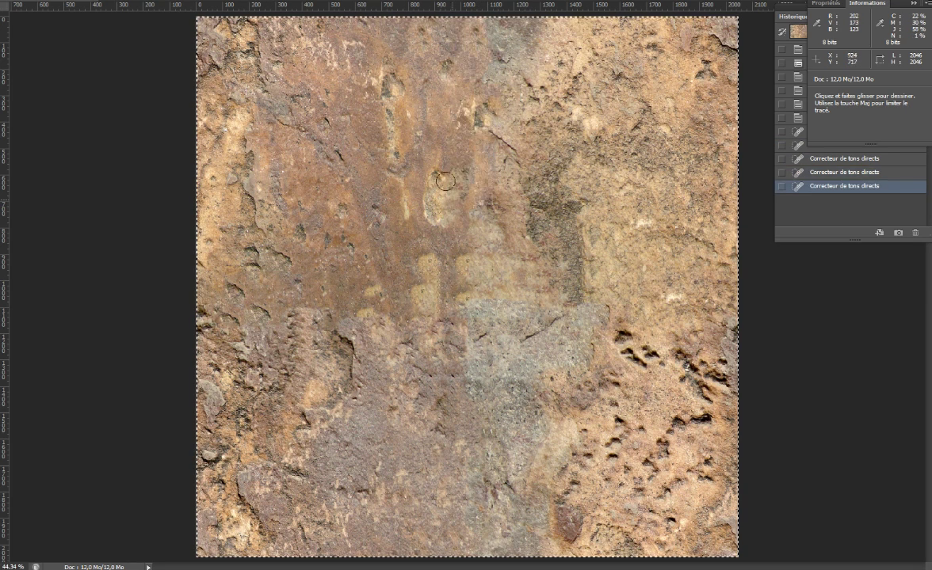
{"action": "left_click_drag", "start_coordinate": [472, 99], "coordinate": [473, 230]}
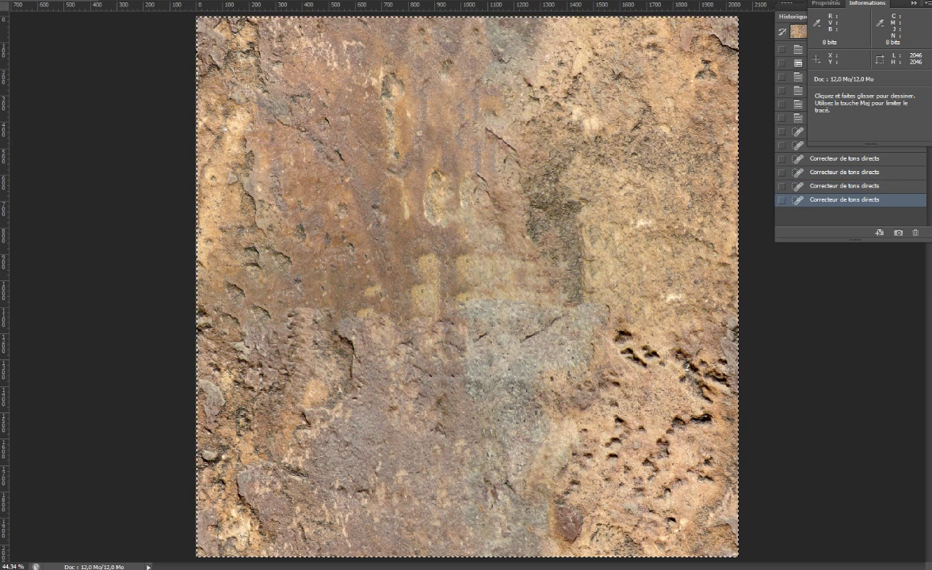
{"action": "right_click", "coordinate": [2, 106]}
Switch to the Patch tool, deselect, and patch the blotch below centre with texture from above.
{"action": "left_click", "coordinate": [54, 130]}
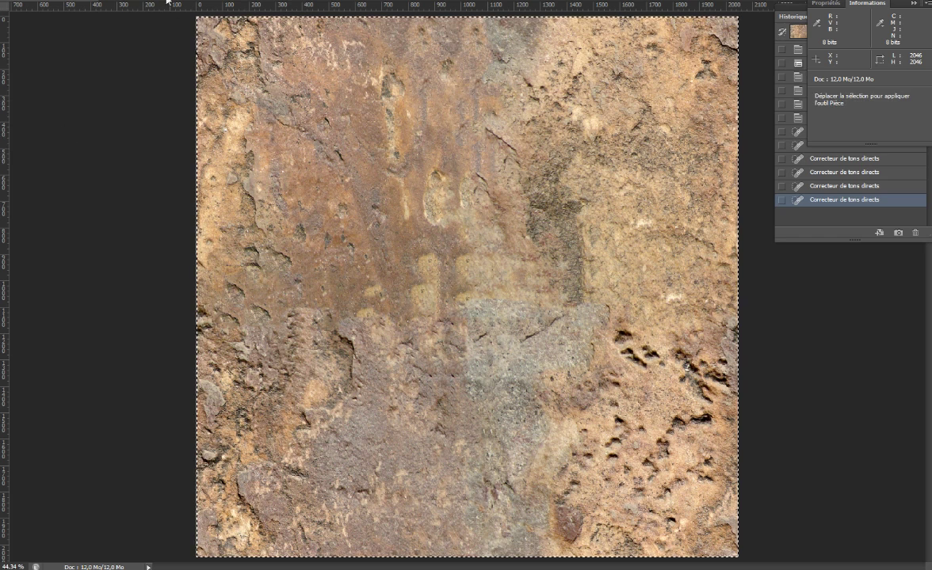
{"action": "left_click", "coordinate": [187, 1]}
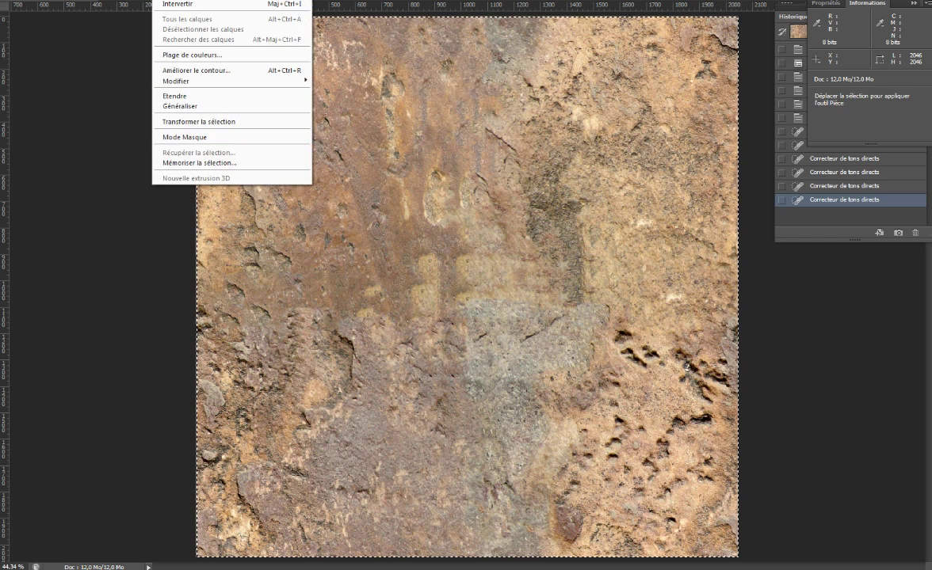
{"action": "left_click", "coordinate": [187, 0]}
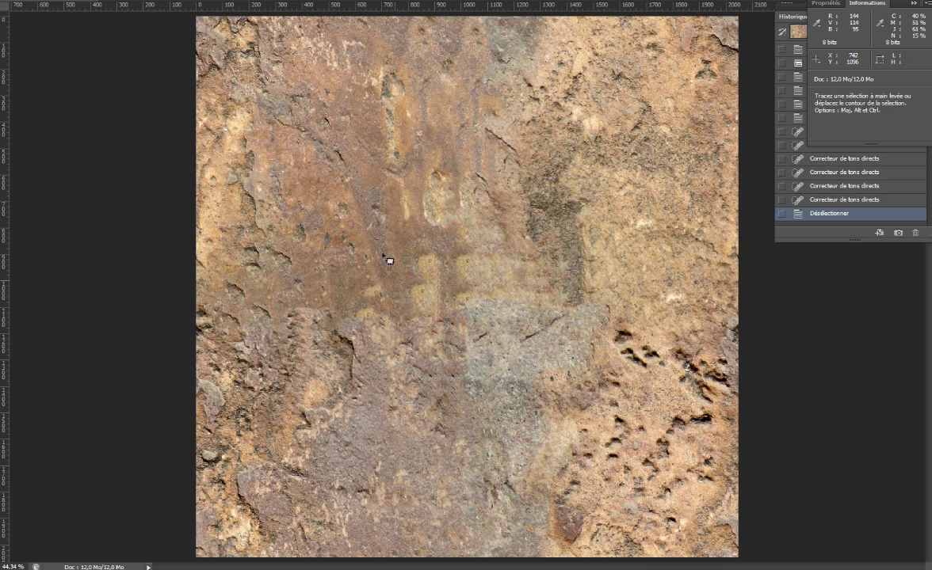
{"action": "mouse_move", "coordinate": [341, 309]}
{"action": "left_mouse_down"}
{"action": "mouse_move", "coordinate": [557, 355]}
{"action": "mouse_move", "coordinate": [597, 285]}
{"action": "mouse_move", "coordinate": [381, 277]}
{"action": "mouse_move", "coordinate": [367, 309]}
{"action": "left_mouse_up"}
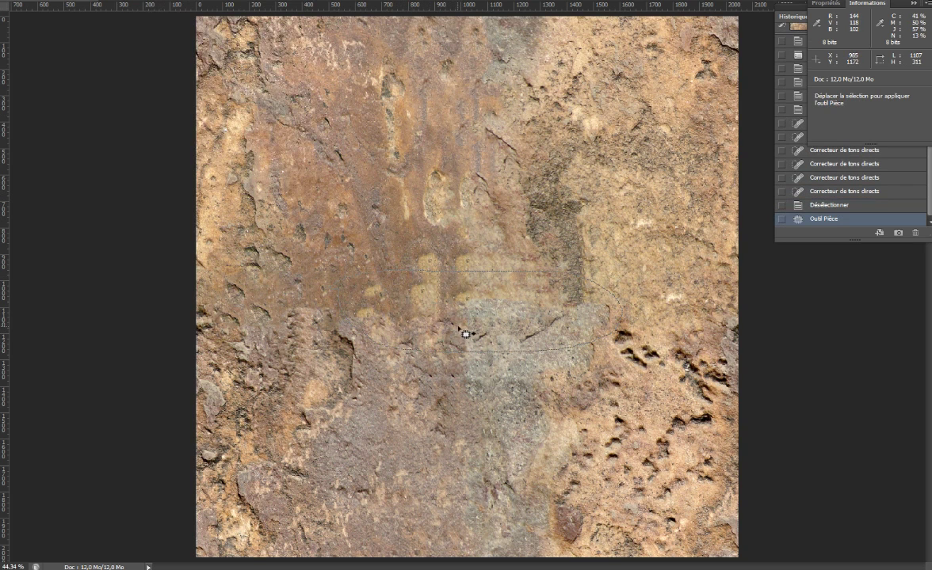
{"action": "mouse_move", "coordinate": [470, 320]}
{"action": "left_mouse_down"}
{"action": "mouse_move", "coordinate": [453, 243]}
{"action": "mouse_move", "coordinate": [496, 140]}
{"action": "mouse_move", "coordinate": [535, 101]}
{"action": "mouse_move", "coordinate": [505, 80]}
{"action": "left_mouse_up"}
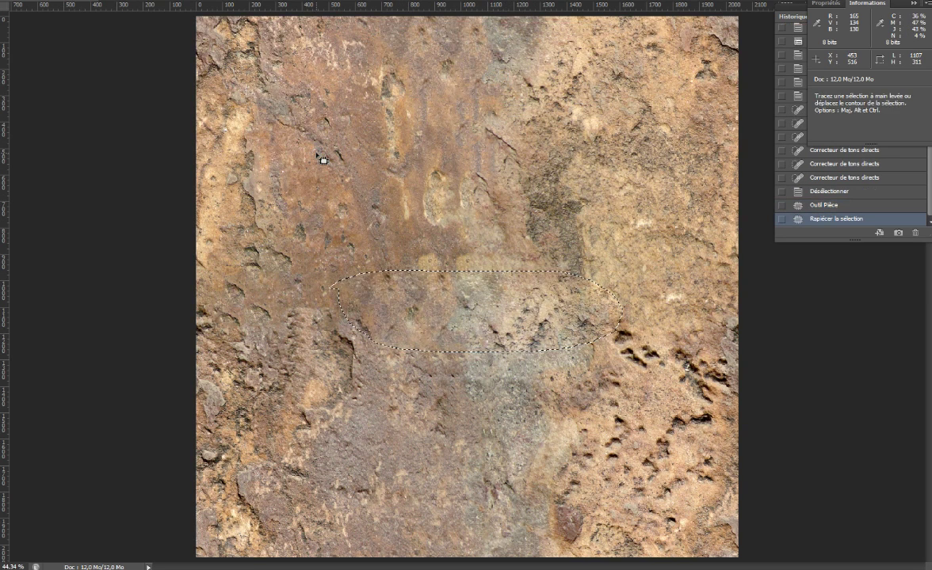
Patch the dark crack above the centre, then undo that patch.
{"action": "mouse_move", "coordinate": [248, 422]}
{"action": "left_mouse_down"}
{"action": "mouse_move", "coordinate": [309, 536]}
{"action": "mouse_move", "coordinate": [265, 428]}
{"action": "left_mouse_up"}
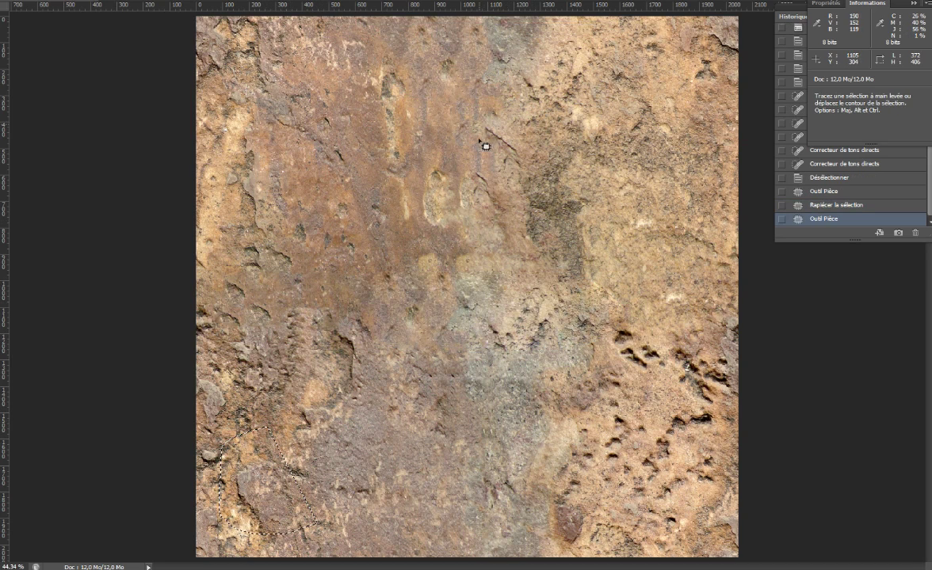
{"action": "mouse_move", "coordinate": [457, 127]}
{"action": "left_mouse_down"}
{"action": "mouse_move", "coordinate": [453, 192]}
{"action": "mouse_move", "coordinate": [438, 149]}
{"action": "left_mouse_up"}
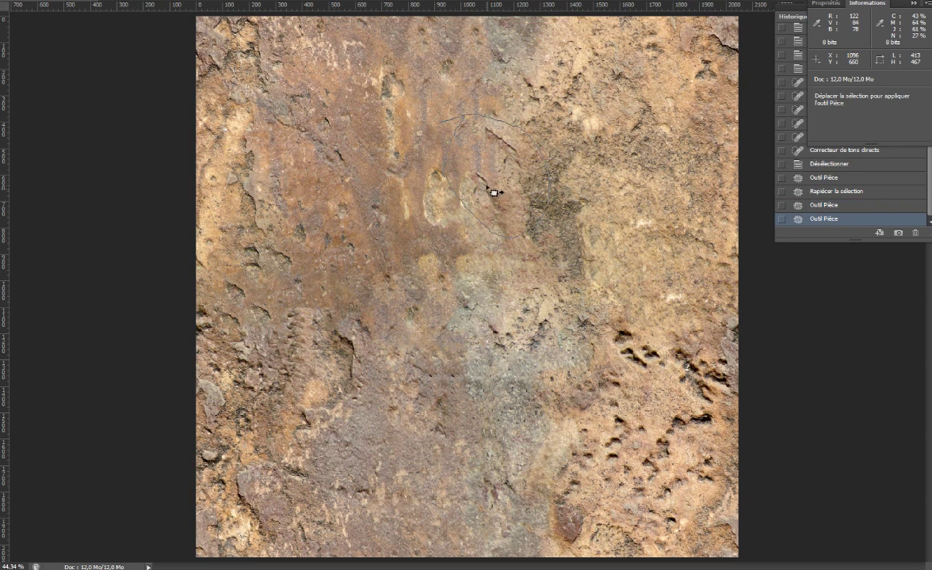
{"action": "left_click_drag", "start_coordinate": [491, 167], "coordinate": [255, 481]}
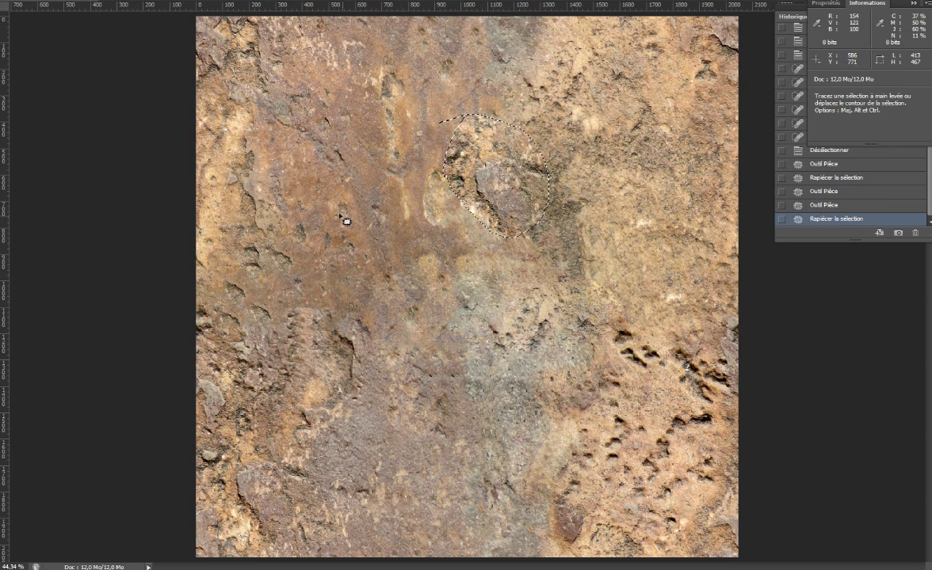
{"action": "key", "text": "ctrl+z"}
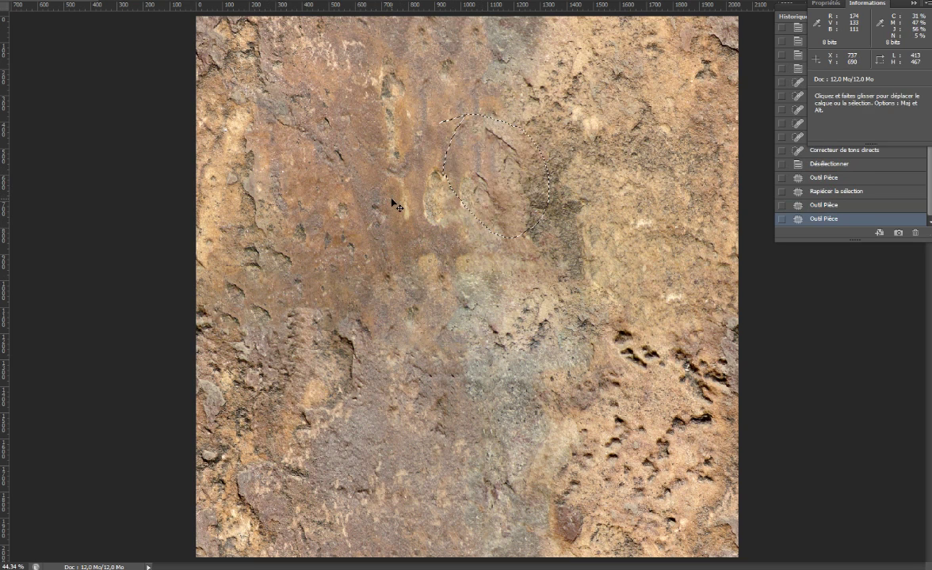
Patch the upper-centre blotch and the dark pits on the right with clean rock.
{"action": "mouse_move", "coordinate": [434, 175]}
{"action": "left_mouse_down"}
{"action": "mouse_move", "coordinate": [431, 268]}
{"action": "mouse_move", "coordinate": [305, 106]}
{"action": "mouse_move", "coordinate": [315, 98]}
{"action": "left_mouse_up"}
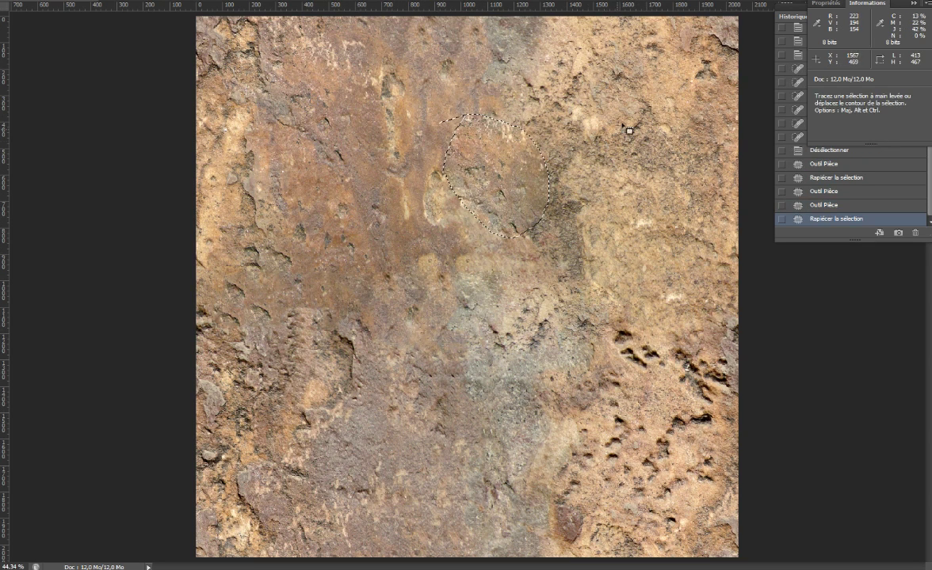
{"action": "mouse_move", "coordinate": [595, 261]}
{"action": "left_mouse_down"}
{"action": "mouse_move", "coordinate": [592, 239]}
{"action": "mouse_move", "coordinate": [596, 248]}
{"action": "left_mouse_up"}
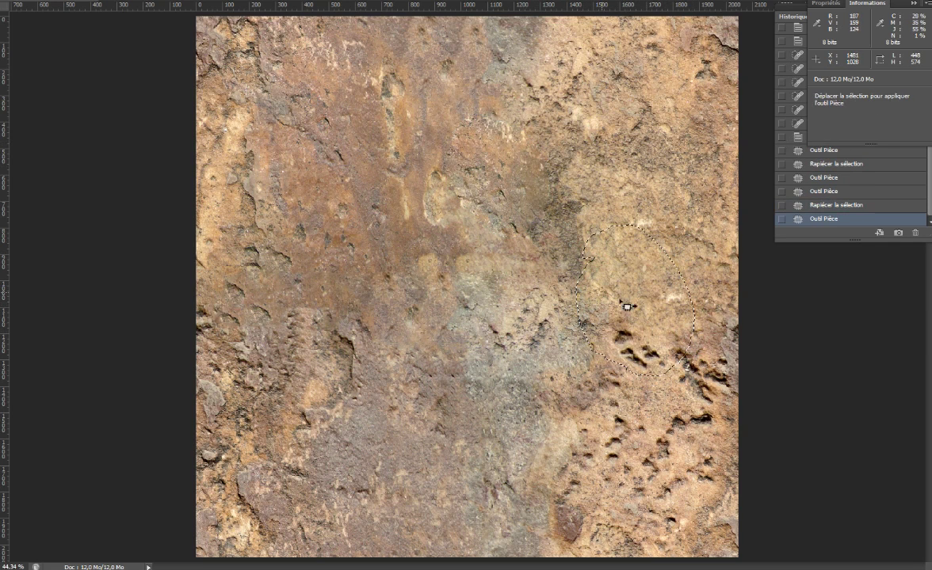
{"action": "mouse_move", "coordinate": [647, 309]}
{"action": "left_mouse_down"}
{"action": "mouse_move", "coordinate": [500, 378]}
{"action": "mouse_move", "coordinate": [670, 164]}
{"action": "mouse_move", "coordinate": [568, 103]}
{"action": "left_mouse_up"}
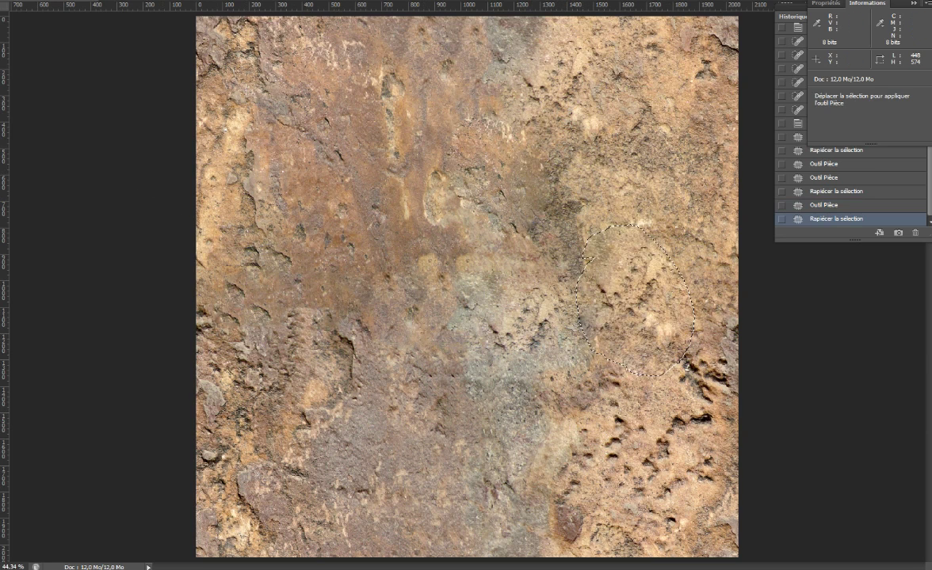
Deselect, then preview a 1024-px wrap-around Offset and cancel it unapplied.
{"action": "key", "text": "m"}
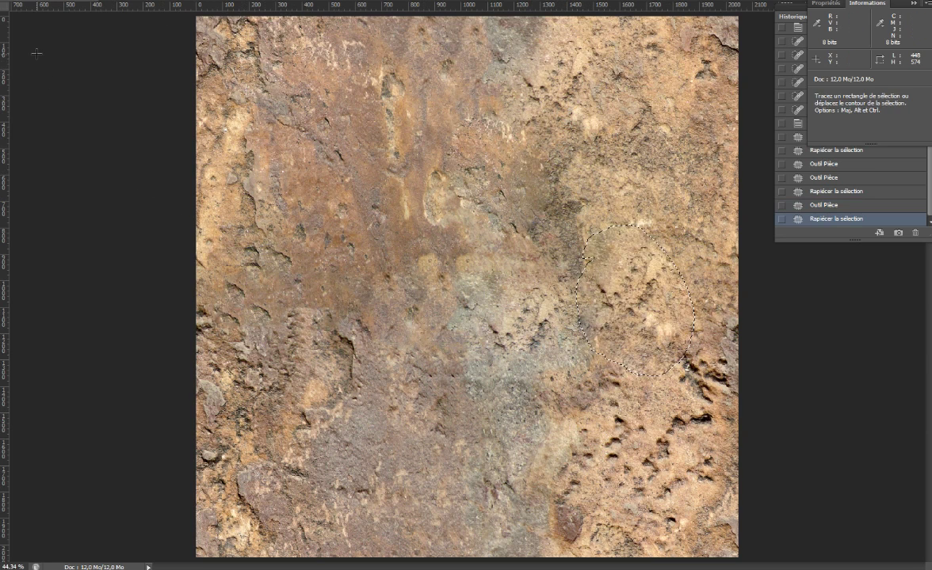
{"action": "left_click", "coordinate": [107, 89]}
{"action": "left_click", "coordinate": [255, 3]}
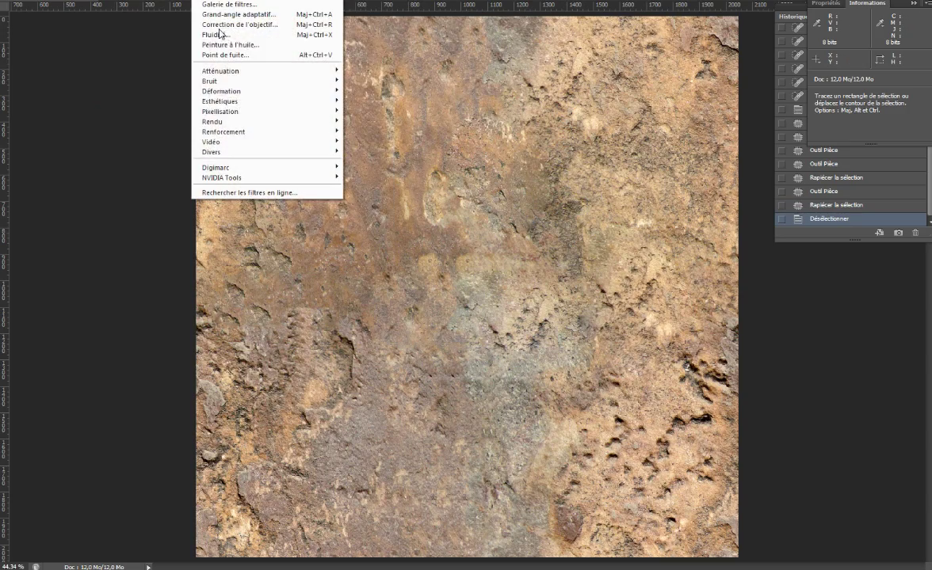
{"action": "left_click", "coordinate": [260, 150]}
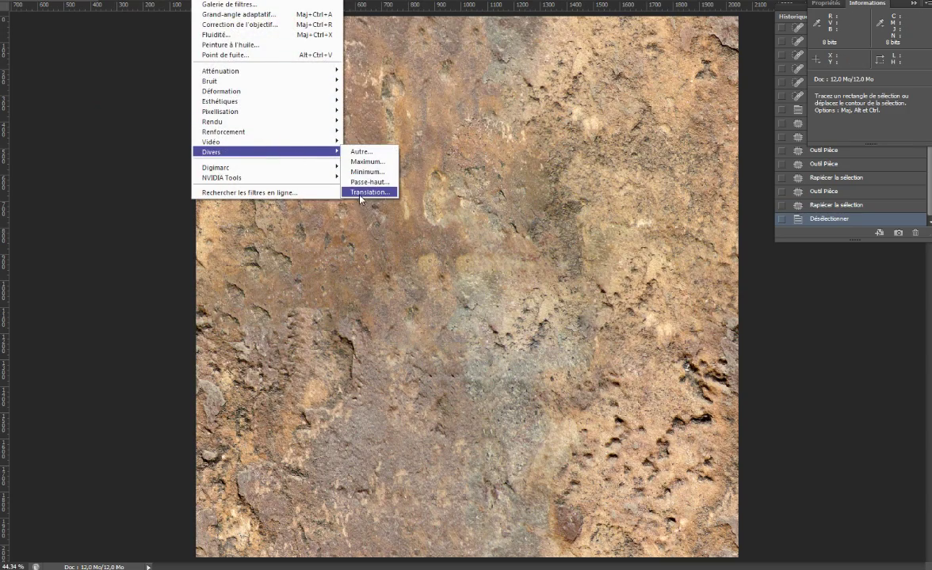
{"action": "left_click", "coordinate": [363, 192]}
{"action": "left_click", "coordinate": [808, 107]}
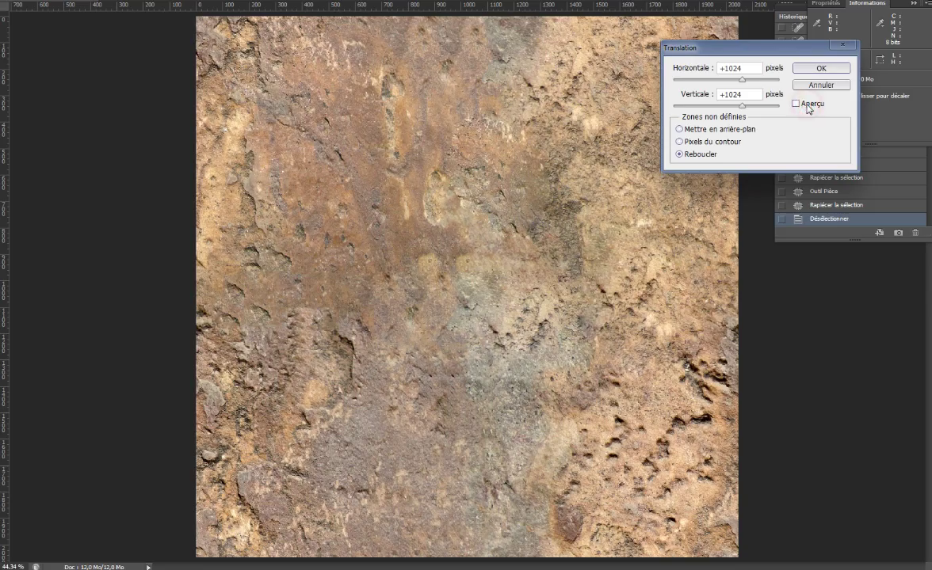
{"action": "left_click", "coordinate": [805, 86]}
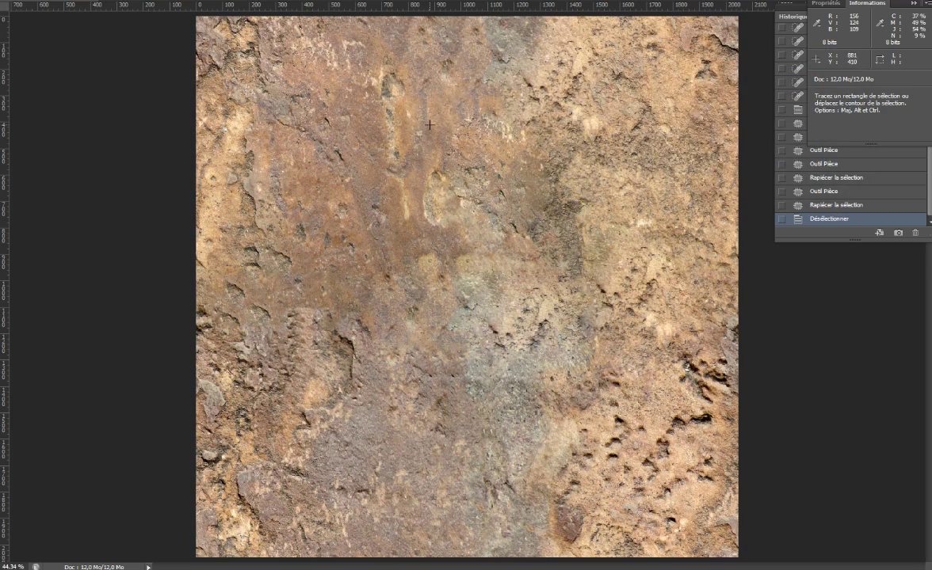
Save for Web as a quality-60 JPEG, 12.jpg, in the rocks-textures-50-set-3 folder.
{"action": "left_click", "coordinate": [20, 1]}
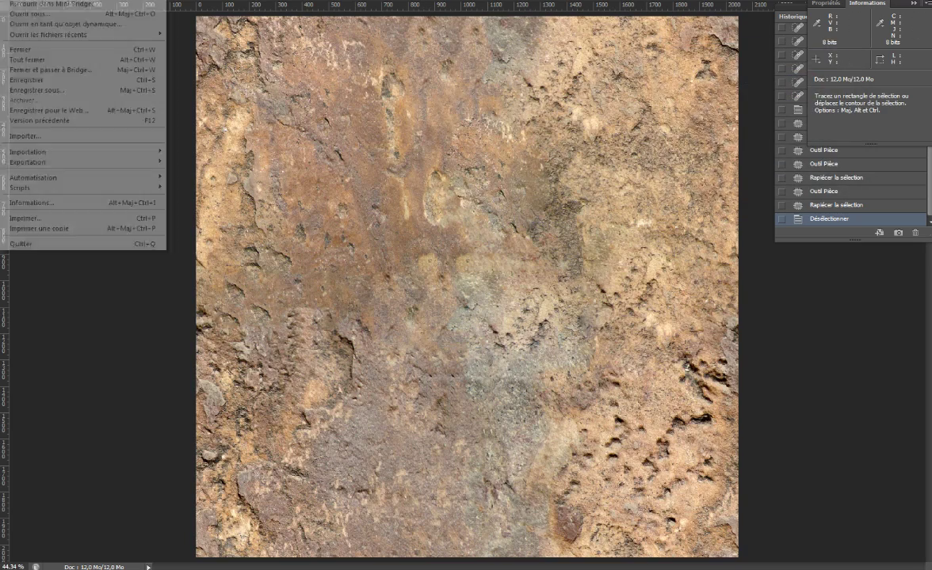
{"action": "left_click", "coordinate": [45, 112]}
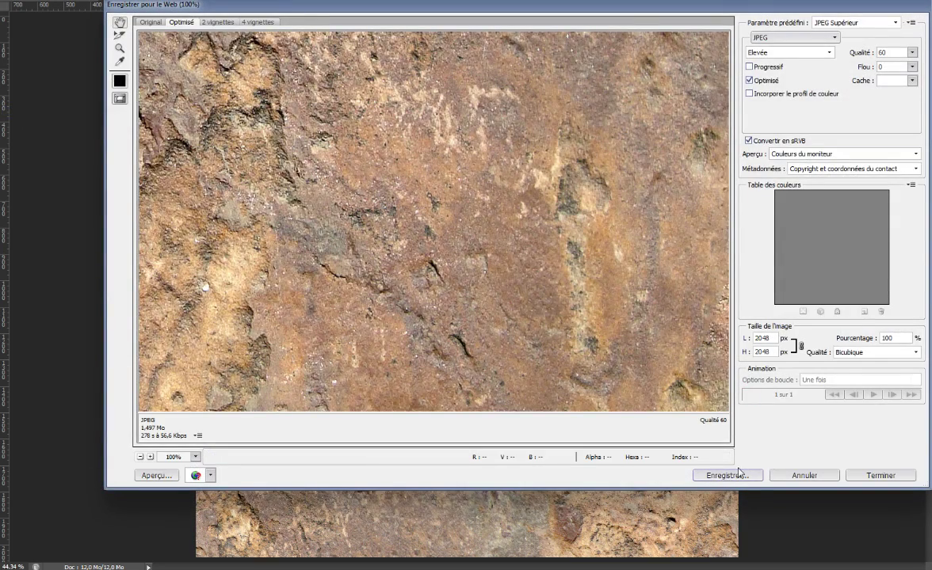
{"action": "left_click", "coordinate": [737, 475]}
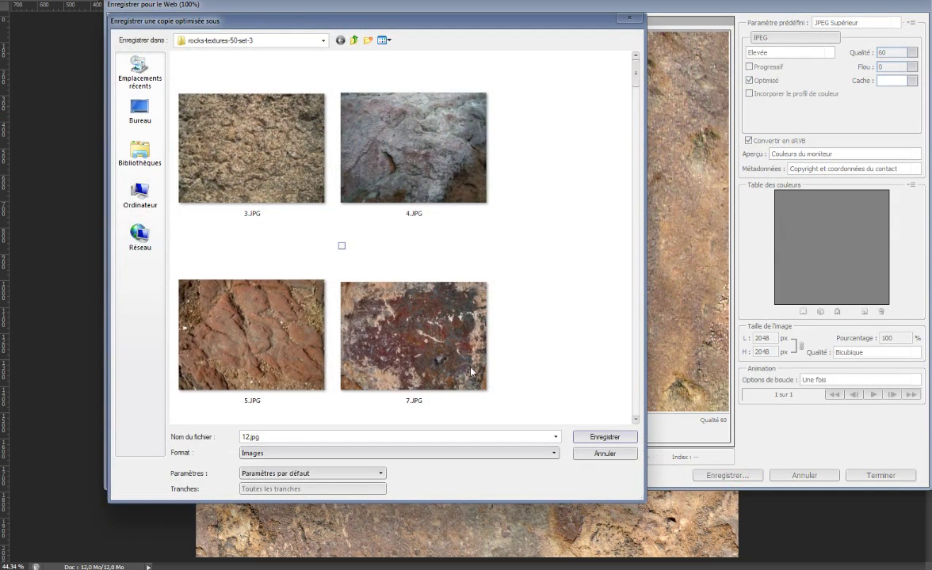
{"action": "key", "text": "Return"}
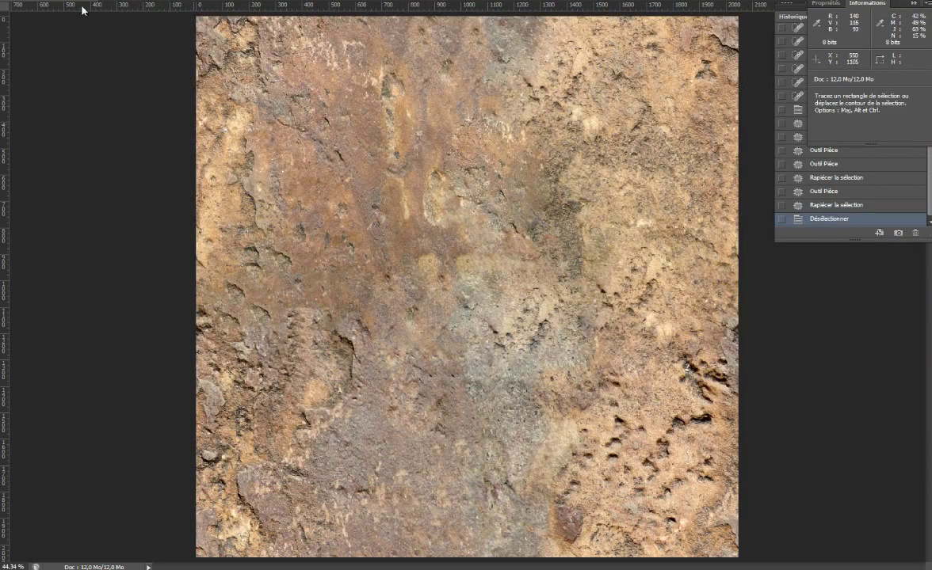
Switch to the rocks-textures-50-set-3 folder and drag 12.-2jpg.jpg toward Cinema 4D.
{"action": "key", "text": "alt+Tab"}
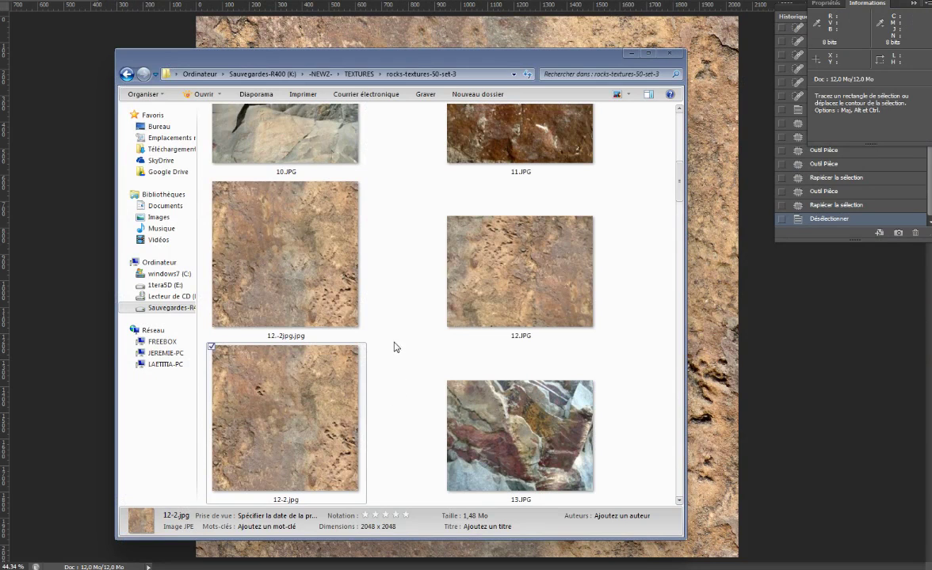
{"action": "key", "text": "alt+Tab"}
{"action": "left_click_drag", "start_coordinate": [250, 263], "coordinate": [641, 567]}
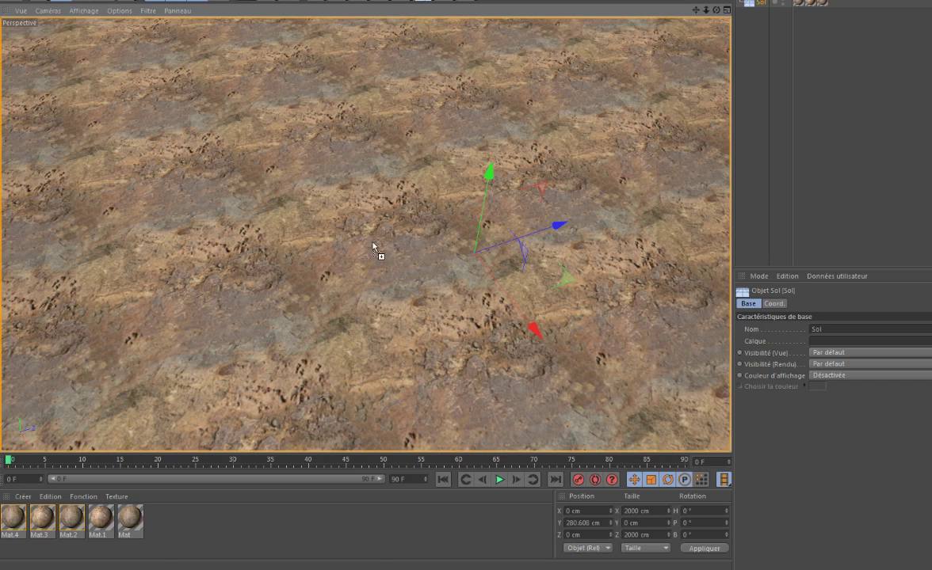
Drop the texture on the ground without copying it, raise the plane, and inspect the tiling.
{"action": "left_click_drag", "start_coordinate": [567, 567], "coordinate": [368, 243]}
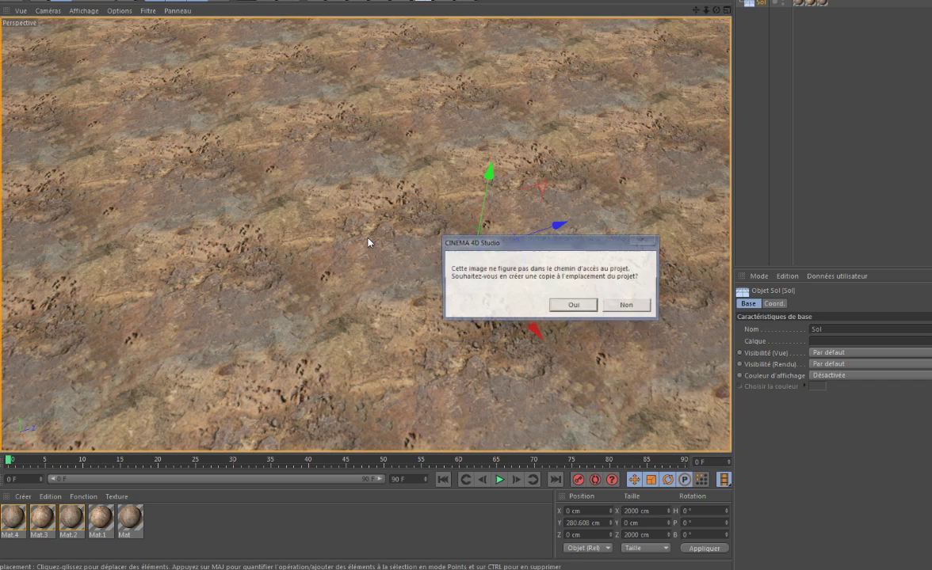
{"action": "left_click", "coordinate": [623, 305]}
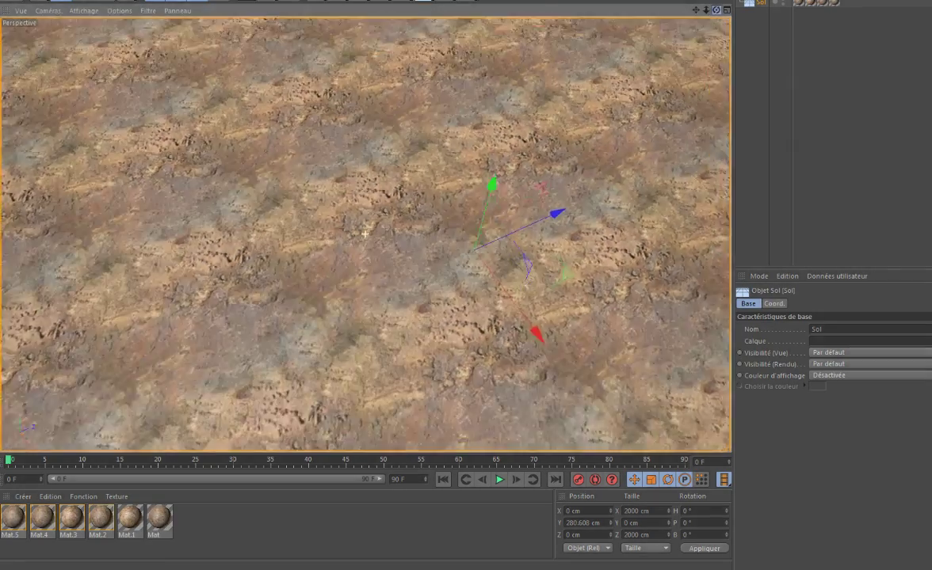
{"action": "mouse_move", "coordinate": [482, 174]}
{"action": "left_mouse_down"}
{"action": "mouse_move", "coordinate": [465, 30]}
{"action": "mouse_move", "coordinate": [470, 79]}
{"action": "left_mouse_up"}
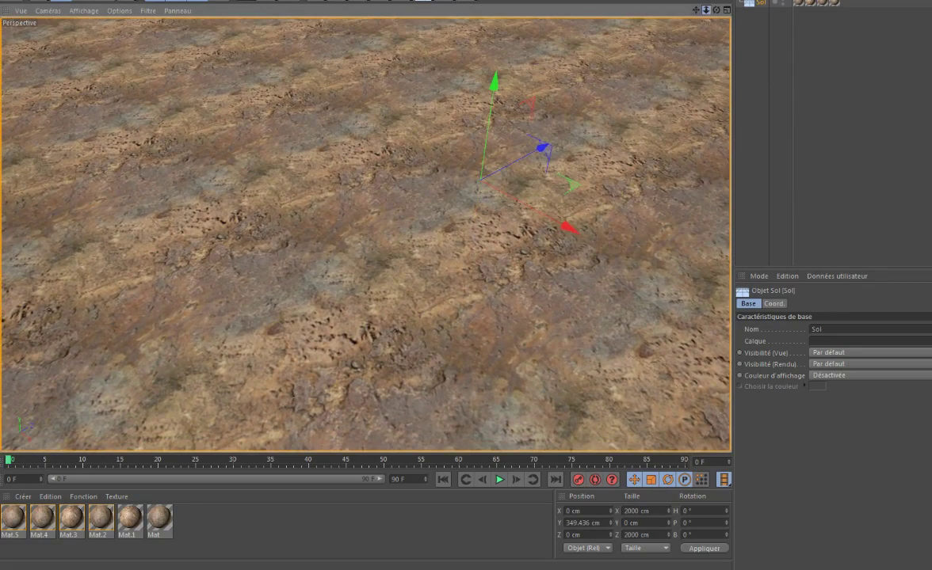
{"action": "scroll", "coordinate": [364, 233], "scroll_direction": "up", "scroll_amount": 3}
{"action": "scroll", "coordinate": [364, 233], "scroll_direction": "up", "scroll_amount": 3}
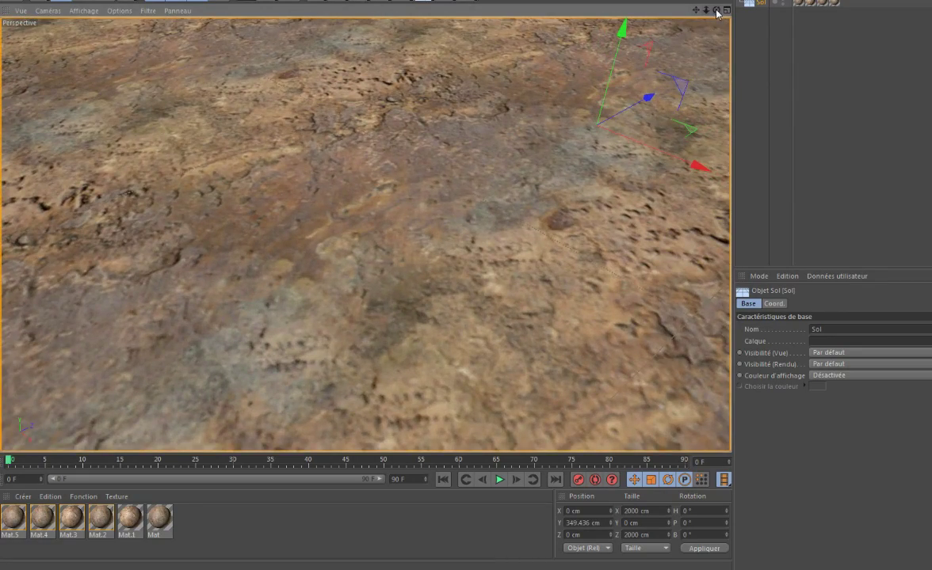
{"action": "mouse_move", "coordinate": [717, 13]}
{"action": "left_mouse_down"}
{"action": "mouse_move", "coordinate": [365, 234]}
{"action": "mouse_move", "coordinate": [694, 14]}
{"action": "left_mouse_up"}
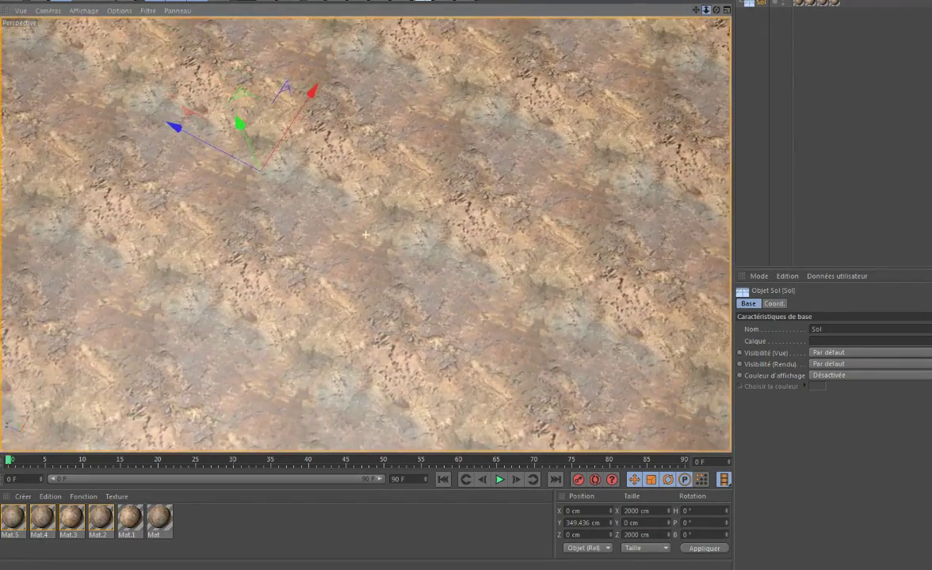
{"action": "left_click_drag", "start_coordinate": [705, 12], "coordinate": [705, 12]}
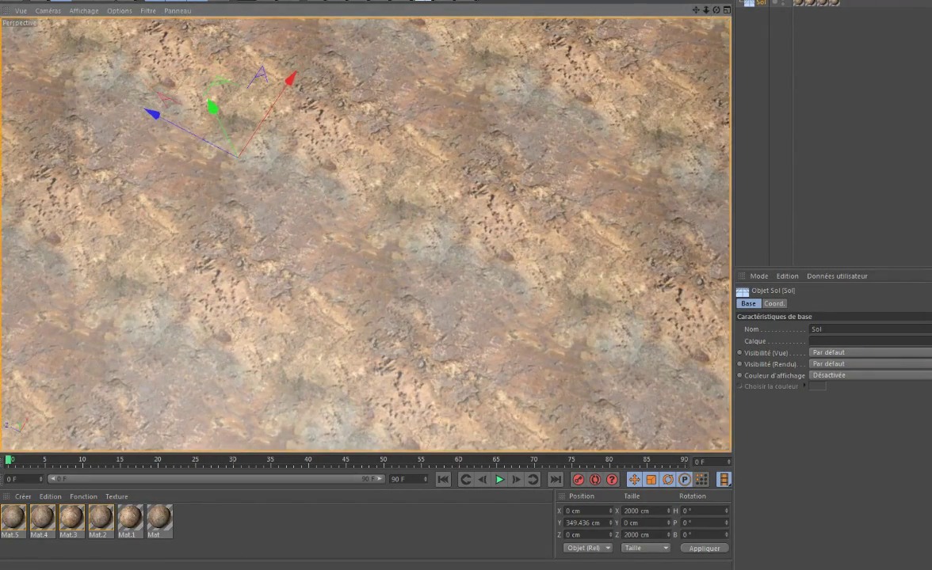
{"action": "left_click", "coordinate": [642, 566]}
Edit the Notepad++ caption so it reads 'originale' instead of 'modifiée'.
{"action": "type", "text": "originale"}
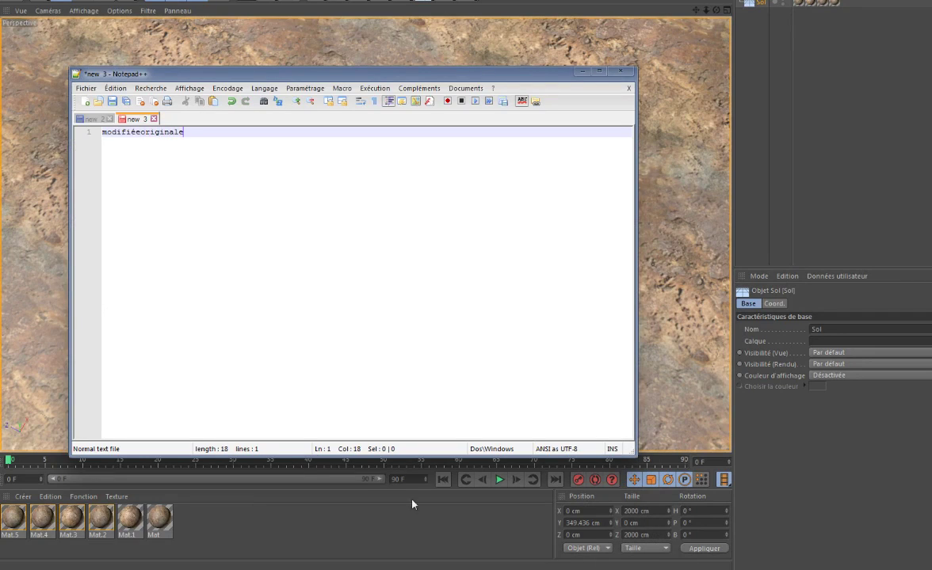
{"action": "left_click_drag", "start_coordinate": [140, 132], "coordinate": [102, 133]}
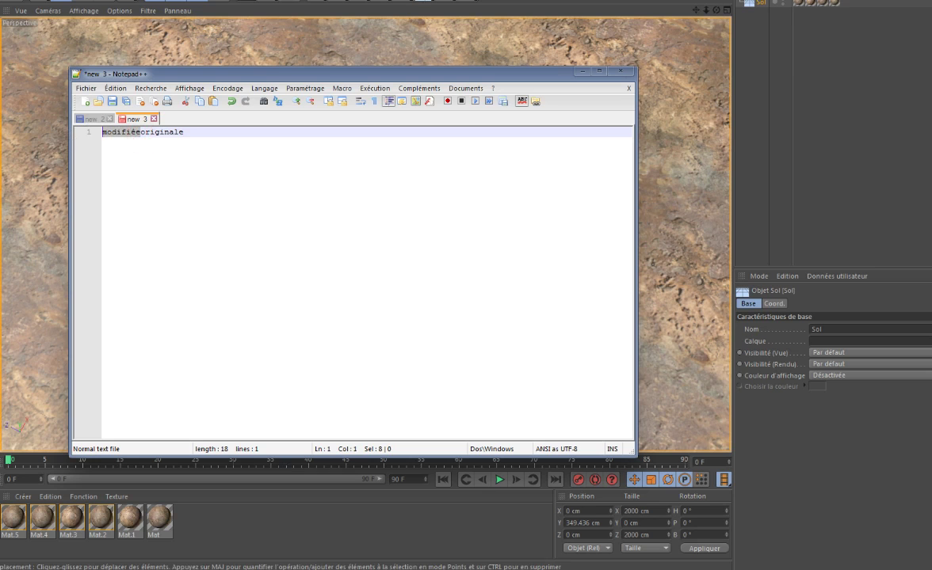
{"action": "key", "text": "BackSpace"}
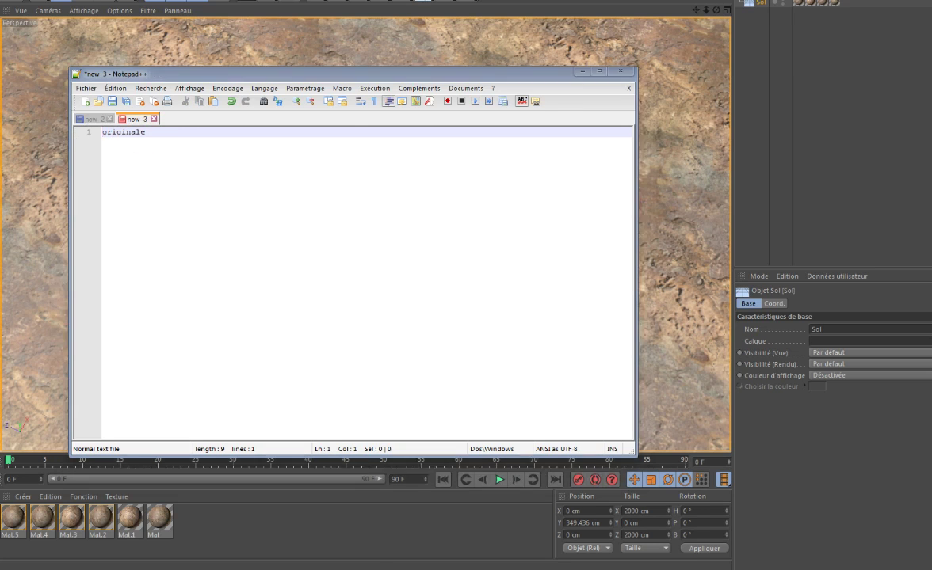
{"action": "key", "text": "alt+Tab"}
Apply the original 12.JPG photo to the Cinema 4D ground and orbit to show its tile seams.
{"action": "left_click_drag", "start_coordinate": [479, 298], "coordinate": [647, 219]}
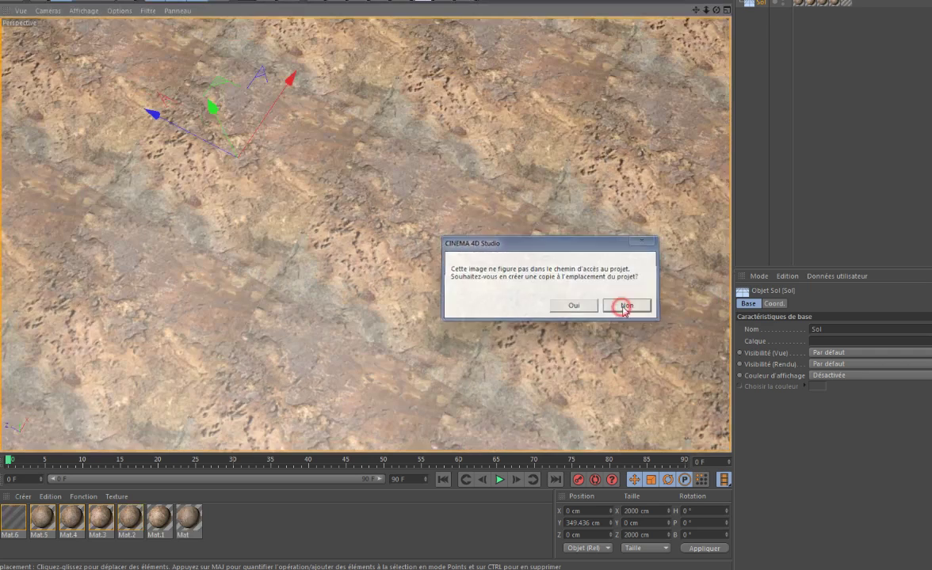
{"action": "left_click", "coordinate": [625, 306]}
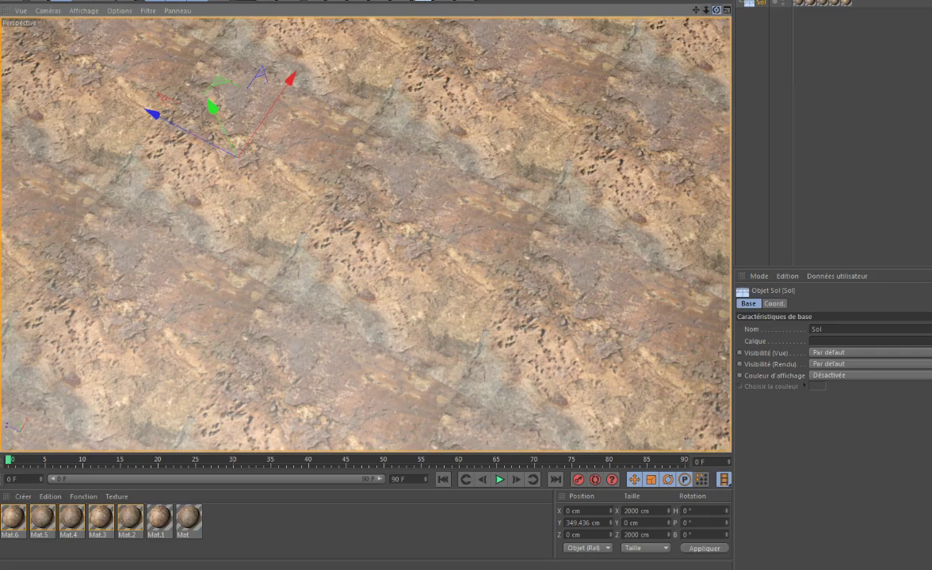
{"action": "left_click_drag", "start_coordinate": [715, 10], "coordinate": [693, 236]}
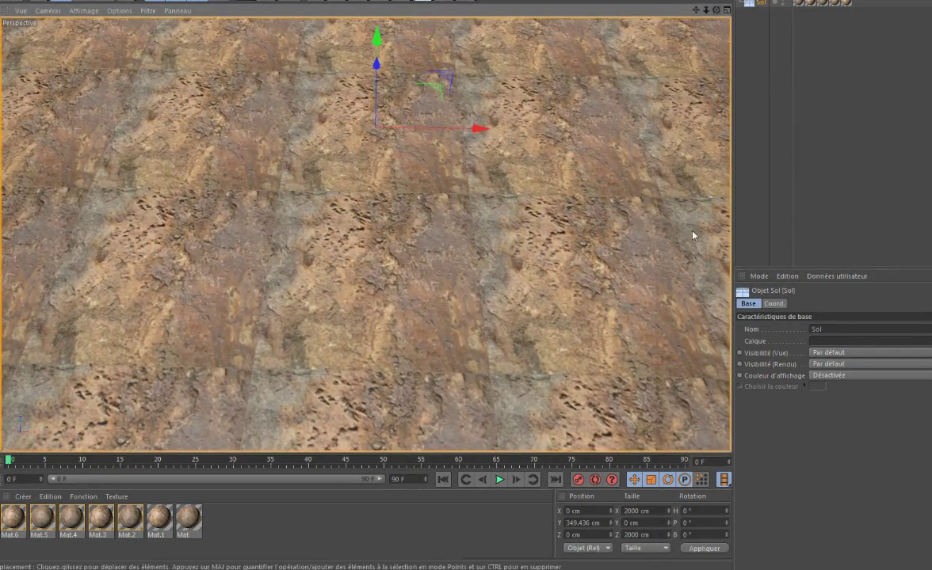
{"action": "key", "text": "alt+Tab"}
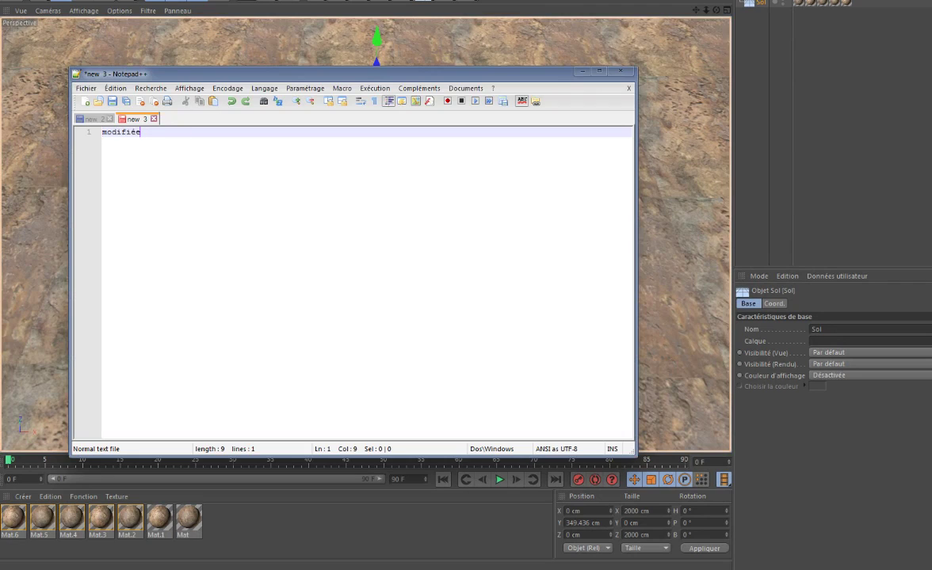
Reapply the seamless rock JPEG to the ground as new material Mat.7.
{"action": "key", "text": "alt+Tab"}
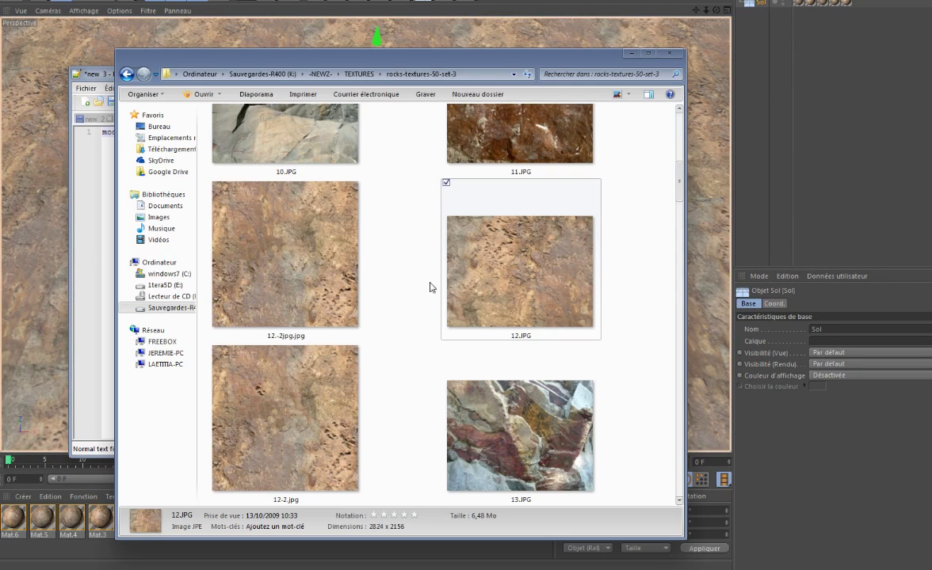
{"action": "left_click_drag", "start_coordinate": [241, 359], "coordinate": [656, 264]}
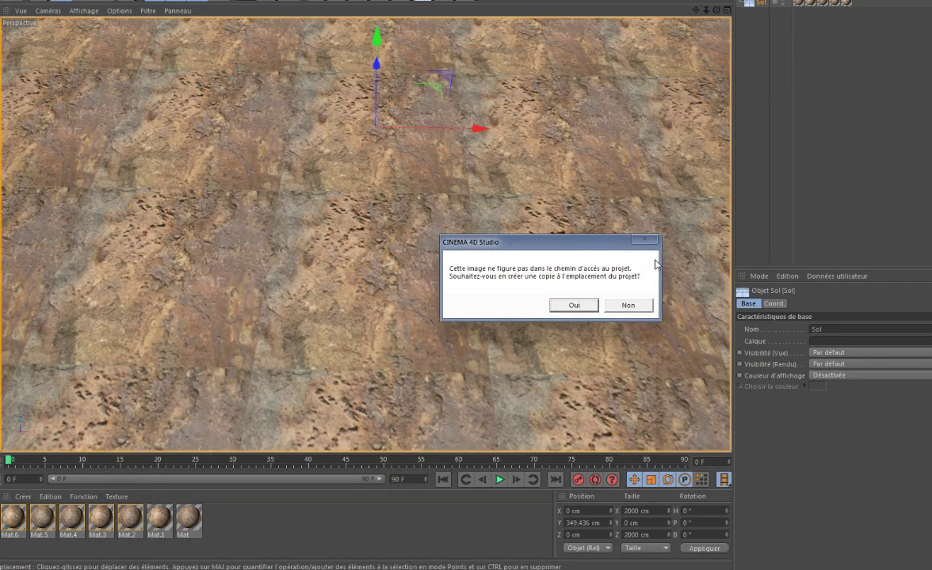
{"action": "left_click", "coordinate": [620, 306]}
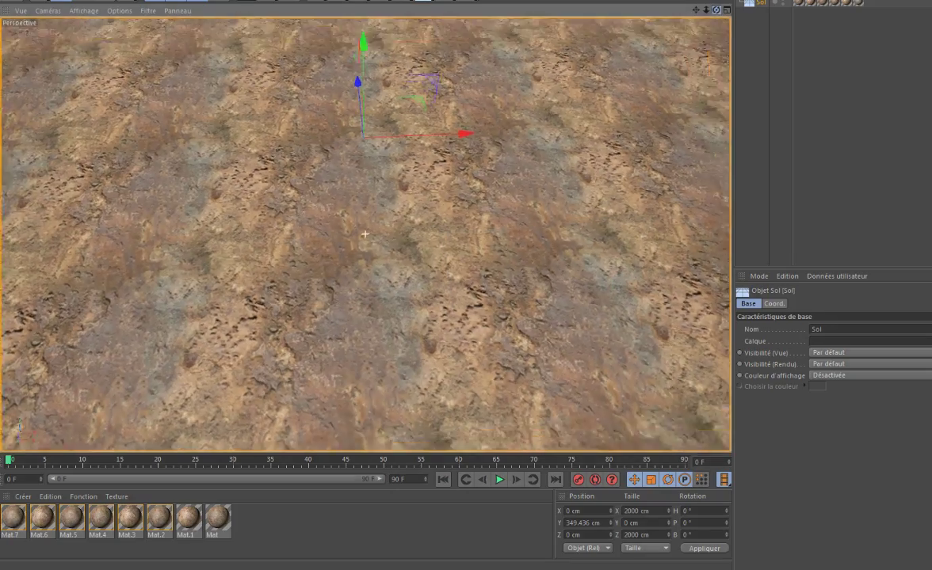